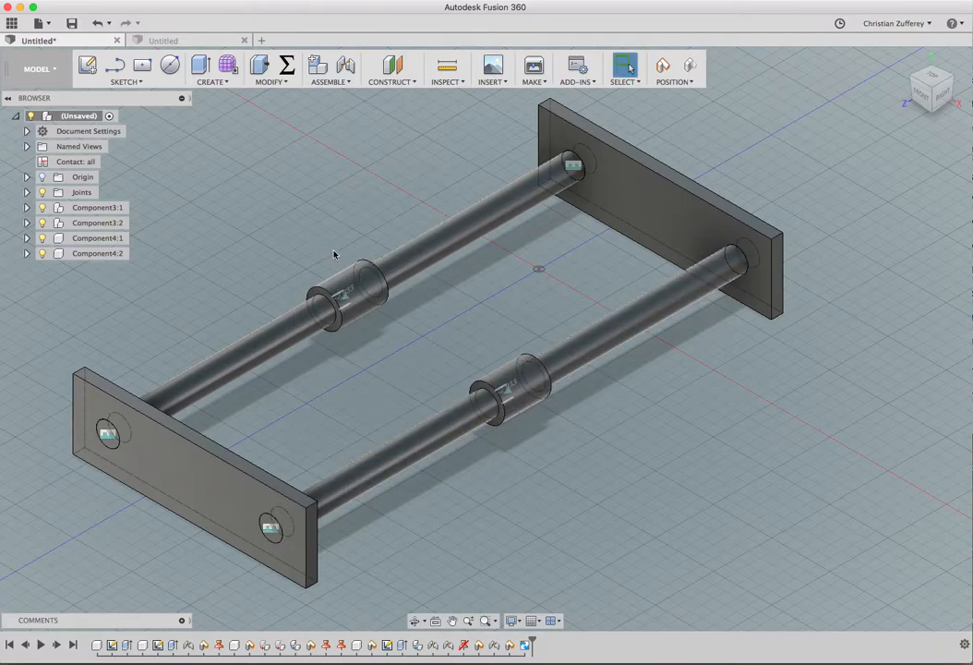
# Switch to the empty untitled design and create a new component under its root
pyautogui.click(185, 40)
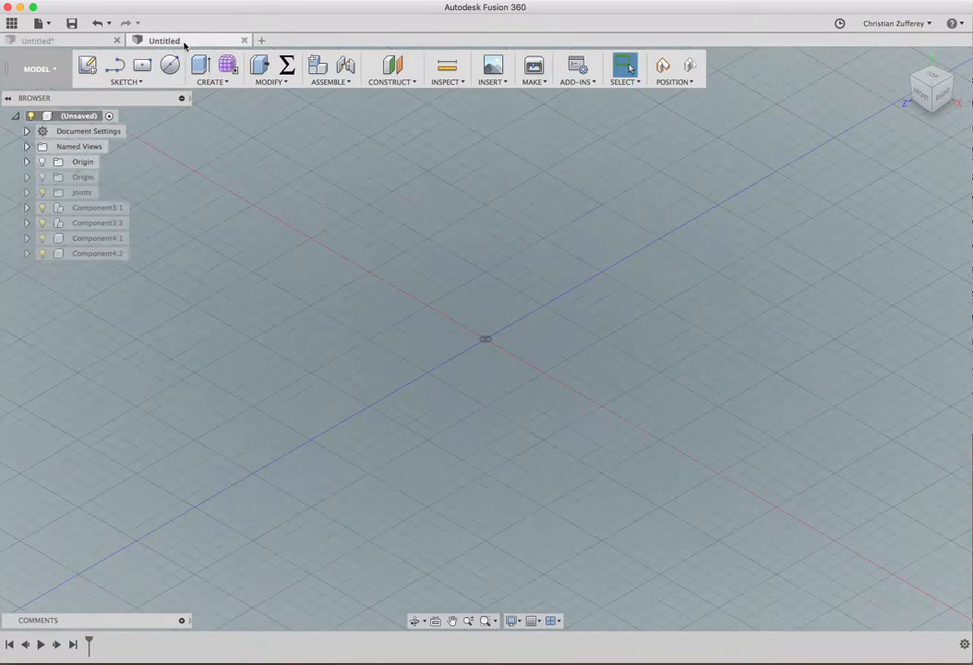
pyautogui.rightClick(66, 120)
pyautogui.click(83, 124)
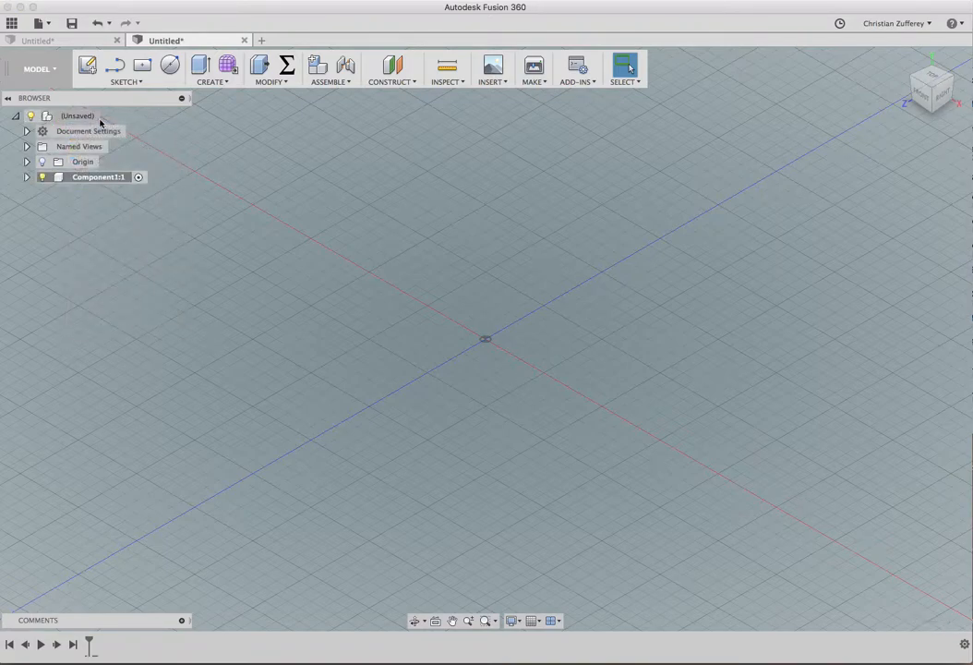
# Sketch a 10 mm diameter circle centred on the origin on the front plane and finish the sketch
pyautogui.click(88, 65)
pyautogui.click(508, 327)
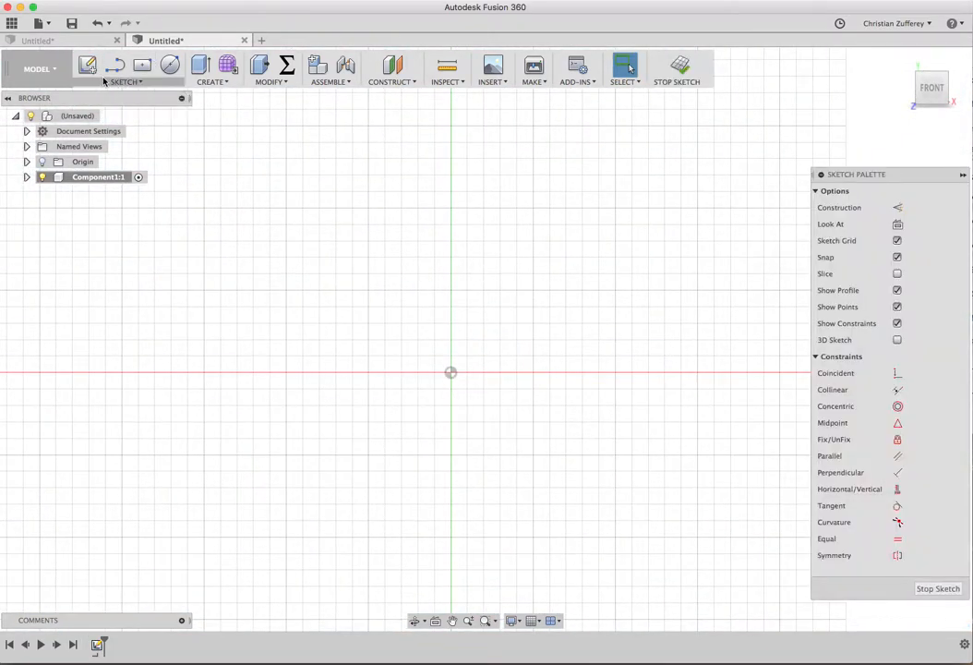
pyautogui.click(170, 65)
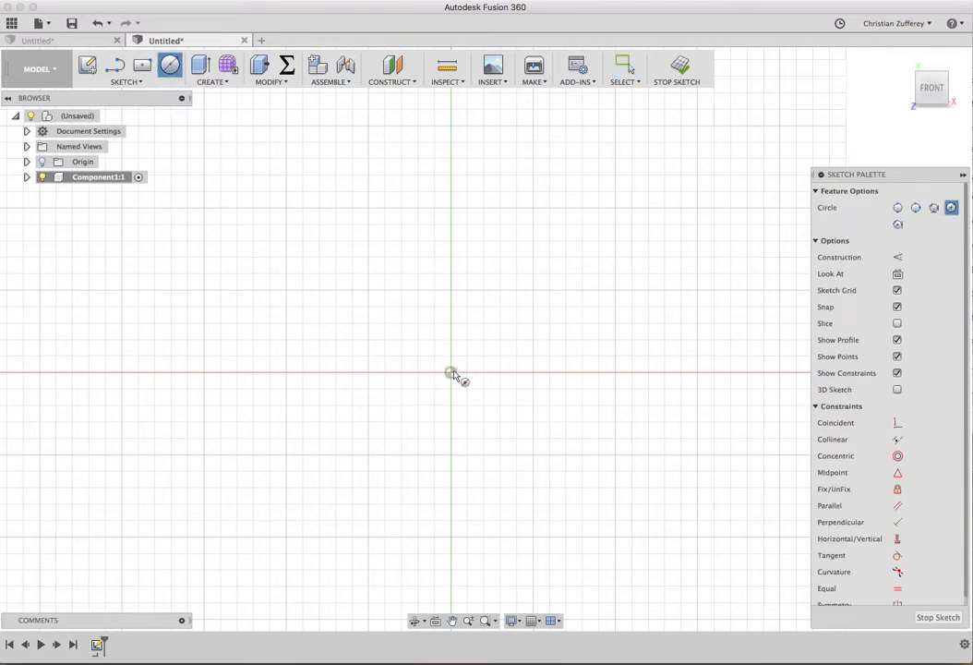
pyautogui.click(451, 373)
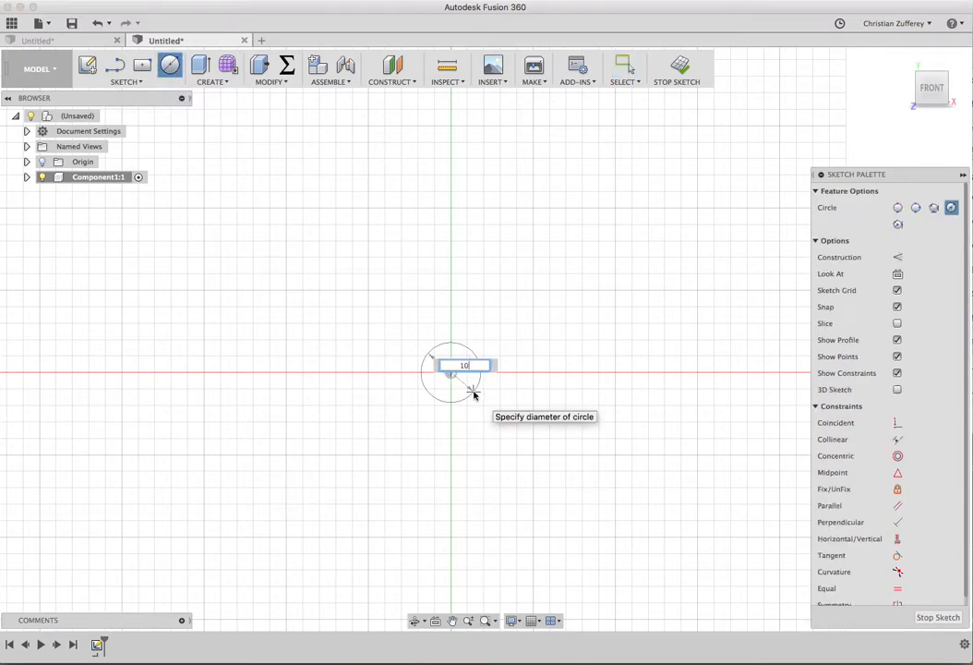
pyautogui.press('Return')
pyautogui.press('Escape')
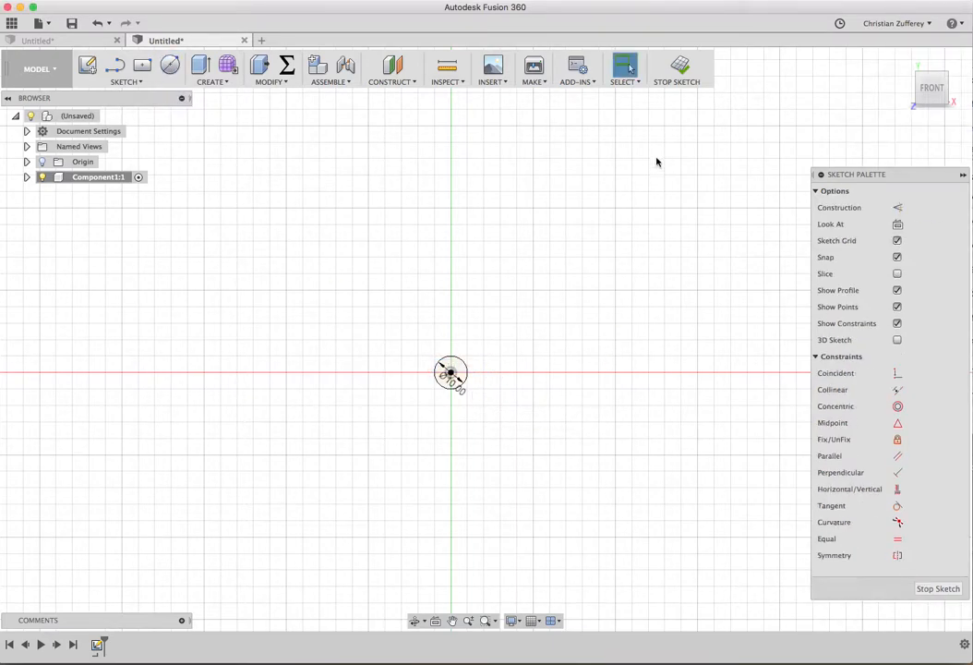
pyautogui.click(676, 65)
# Extrude the circle 100 mm as a new body to form the rod
pyautogui.click(259, 76)
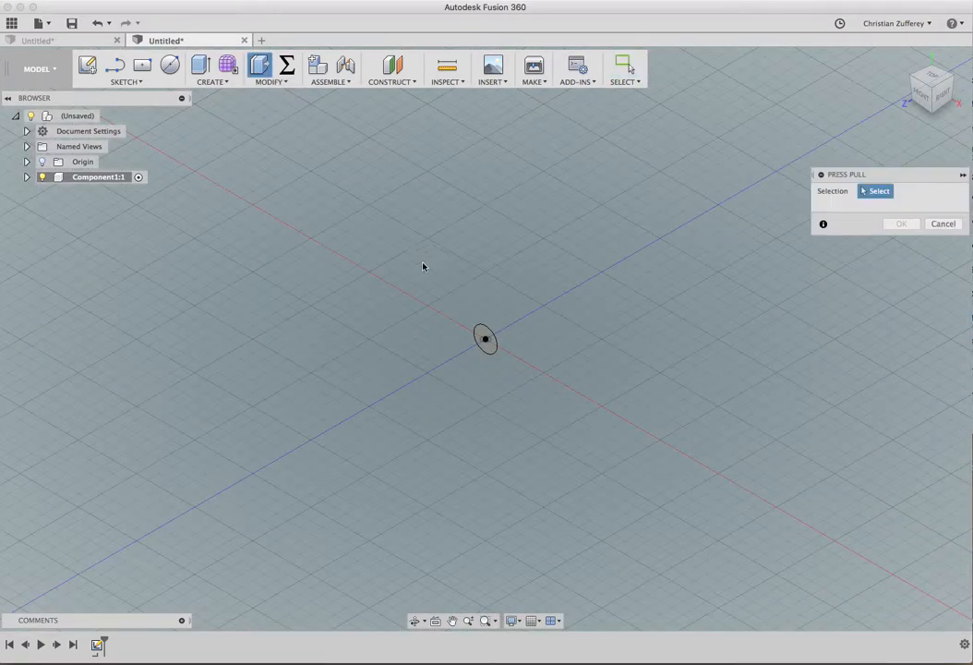
pyautogui.click(484, 338)
pyautogui.moveTo(485, 340); pyautogui.dragTo(420, 386)
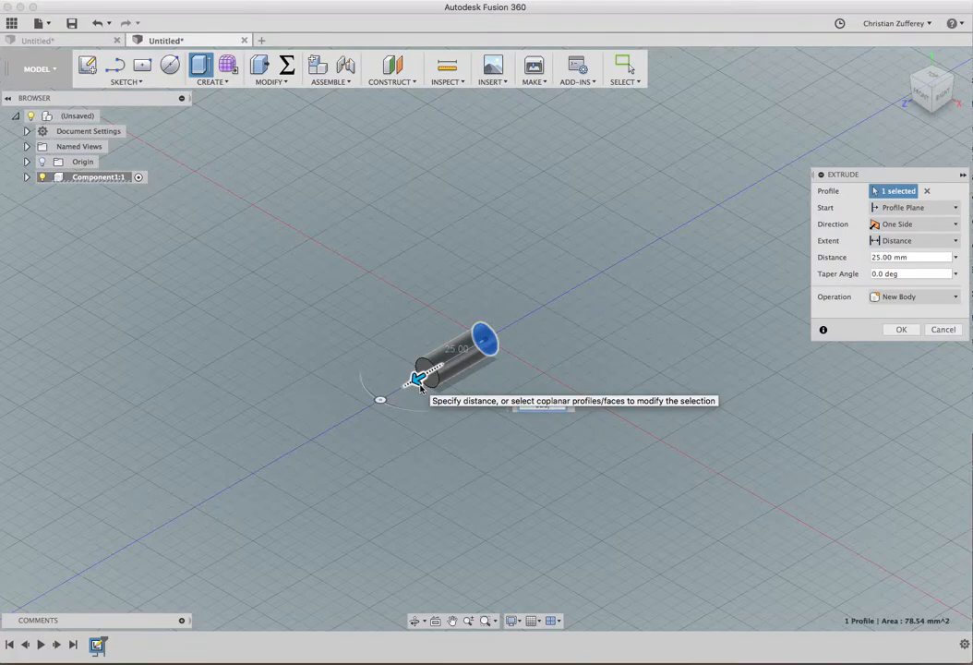
pyautogui.write('100')
pyautogui.press('Return')
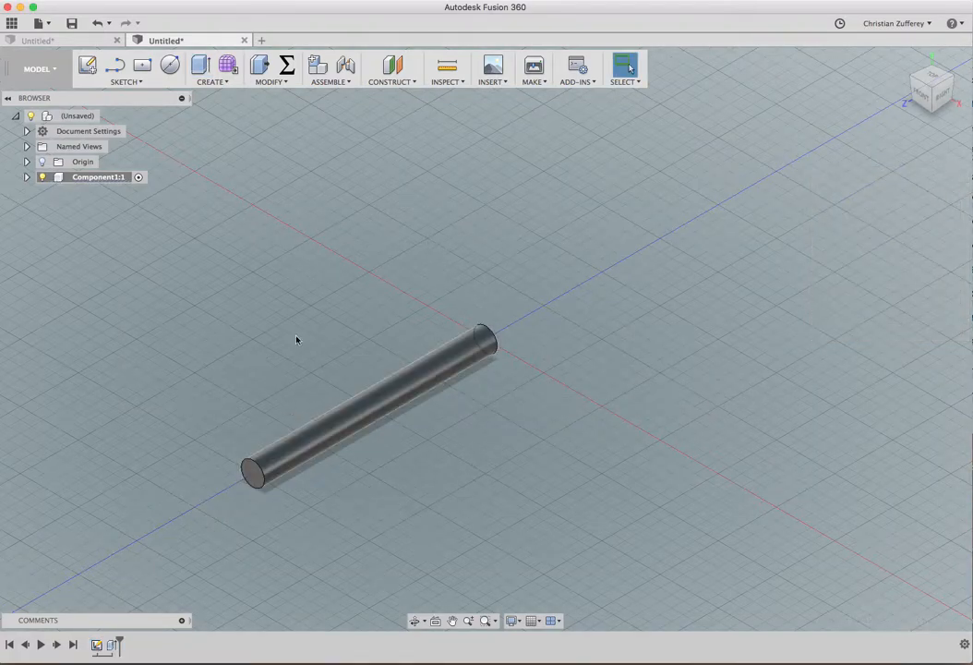
# Create a second component under the root and hide the rod component, Component1
pyautogui.rightClick(77, 116)
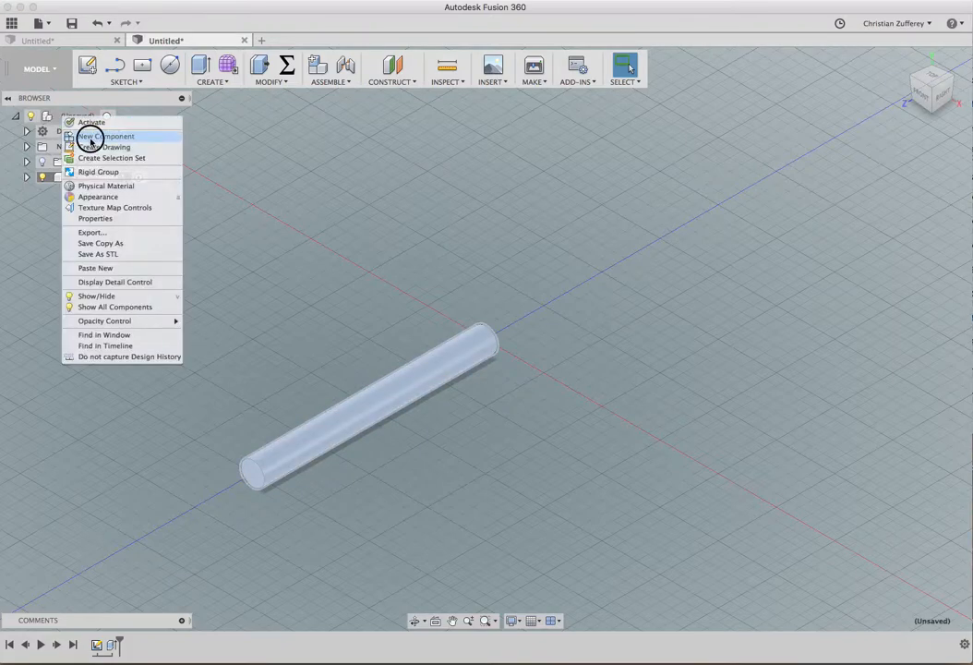
pyautogui.click(89, 137)
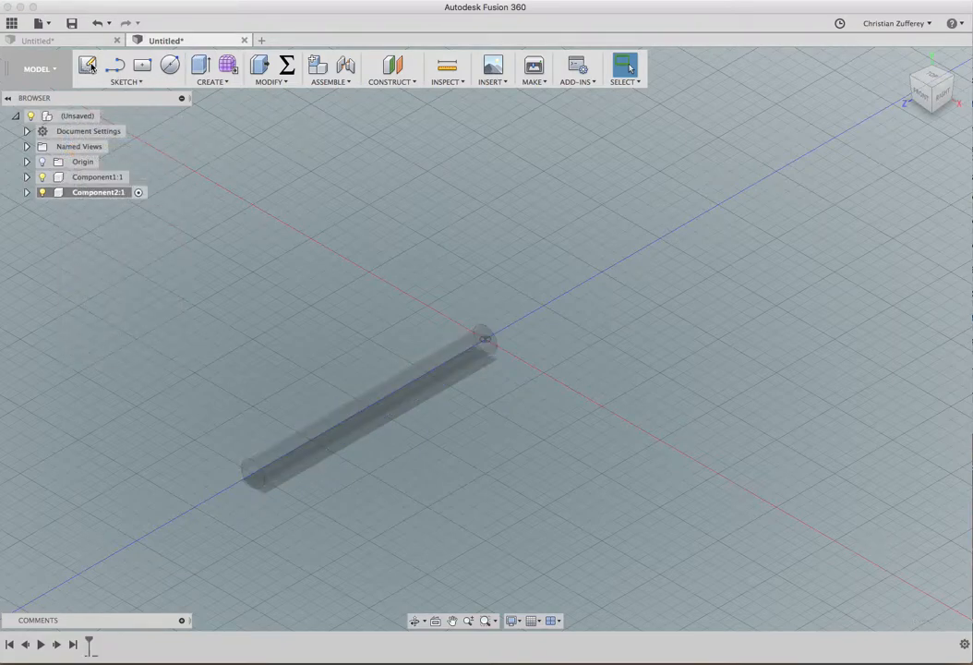
pyautogui.click(41, 177)
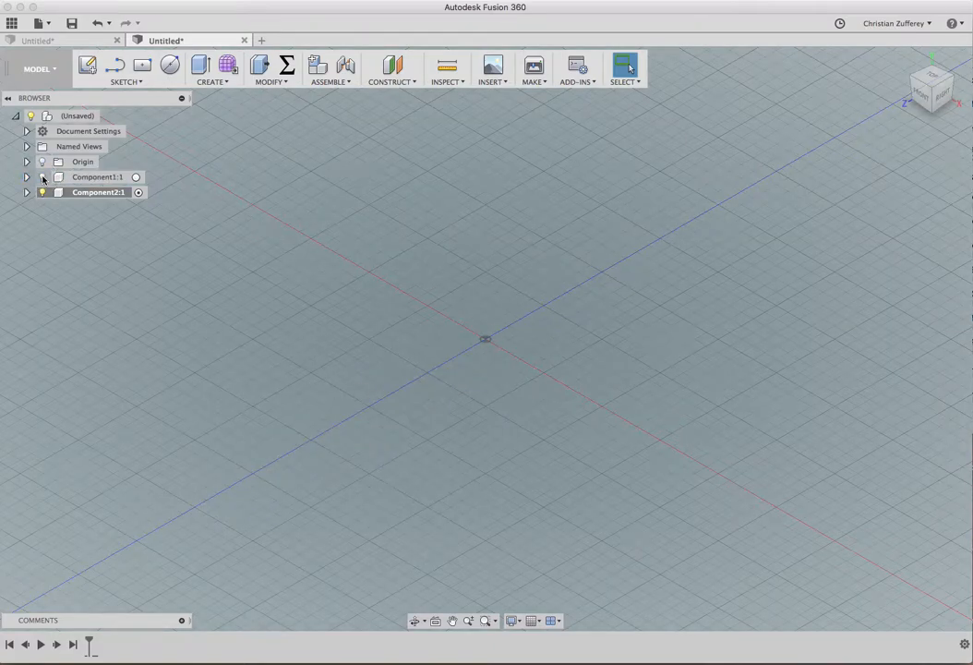
# Sketch a 10 mm diameter circle centred on the origin on the front plane in Component2
pyautogui.click(87, 64)
pyautogui.click(523, 331)
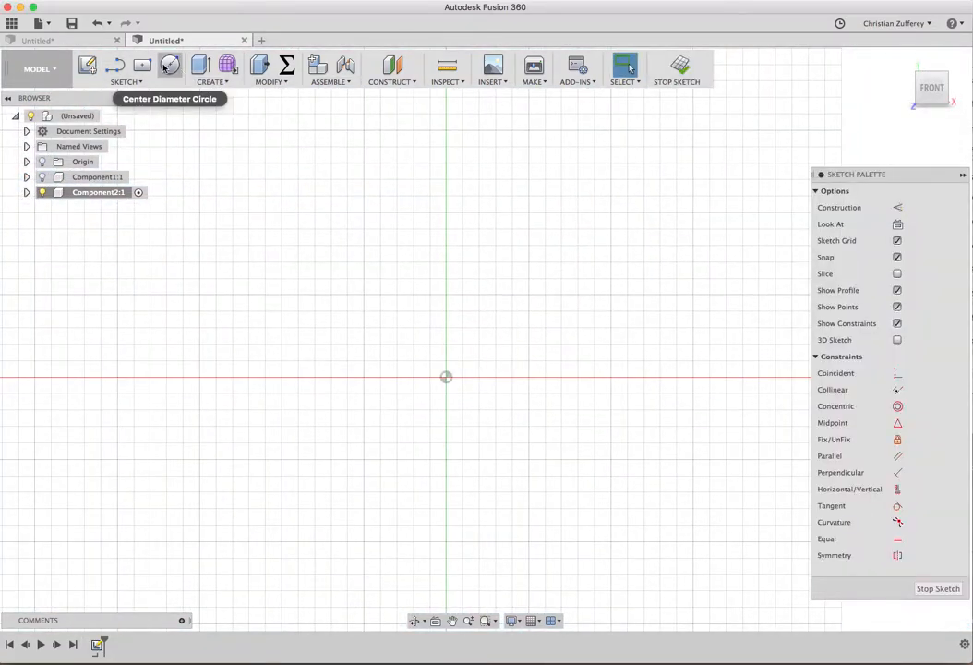
pyautogui.click(169, 65)
pyautogui.click(447, 378)
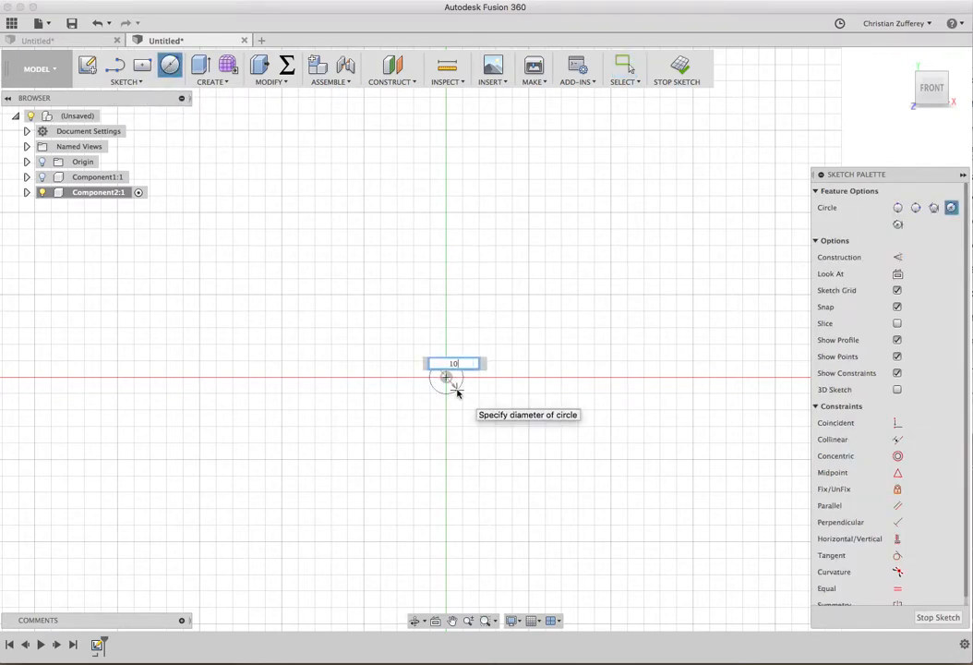
pyautogui.press('Return')
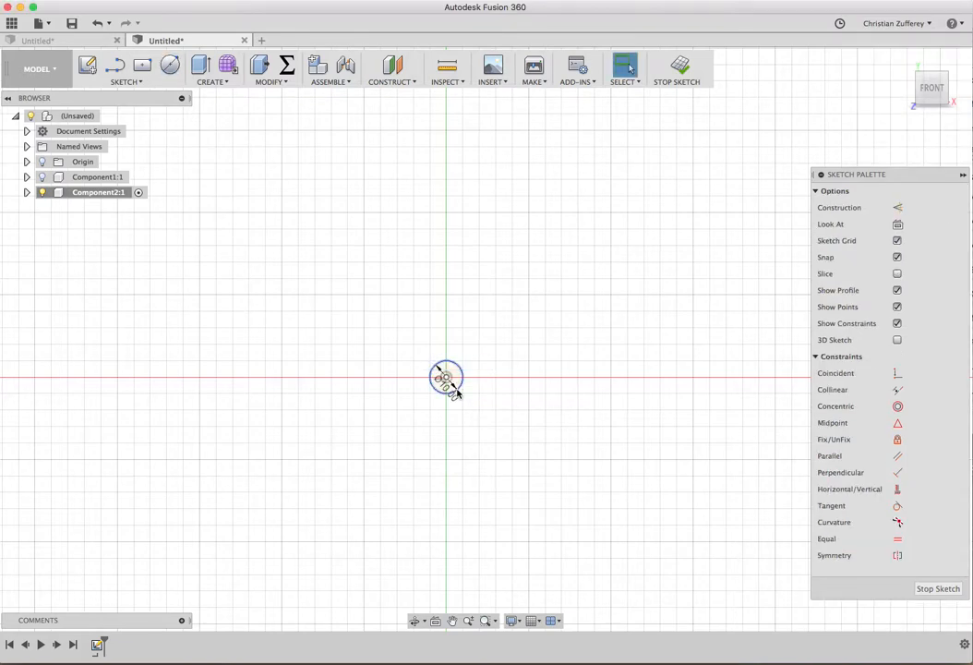
# Add a concentric 15 mm diameter circle around the 10 mm one and finish the sketch
pyautogui.rightClick(508, 287)
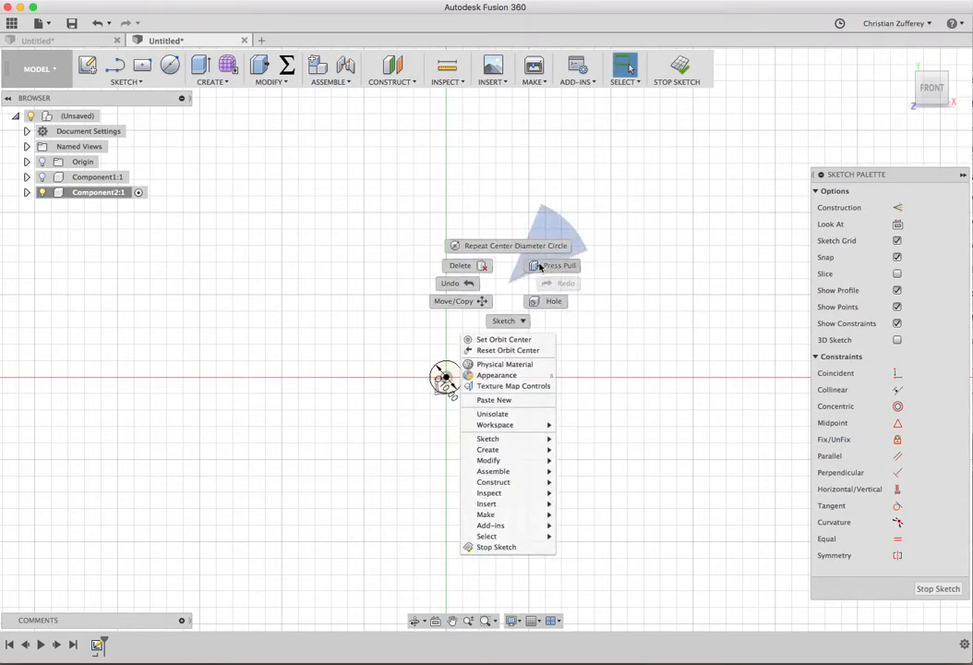
pyautogui.click(506, 245)
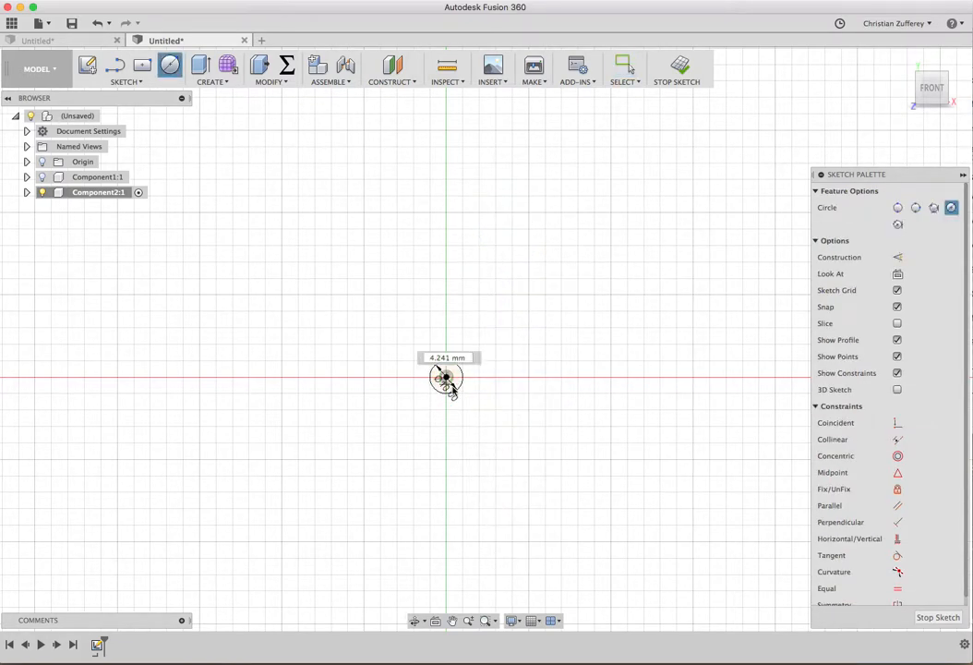
pyautogui.click(446, 376)
pyautogui.press('Tab')
pyautogui.press('Return')
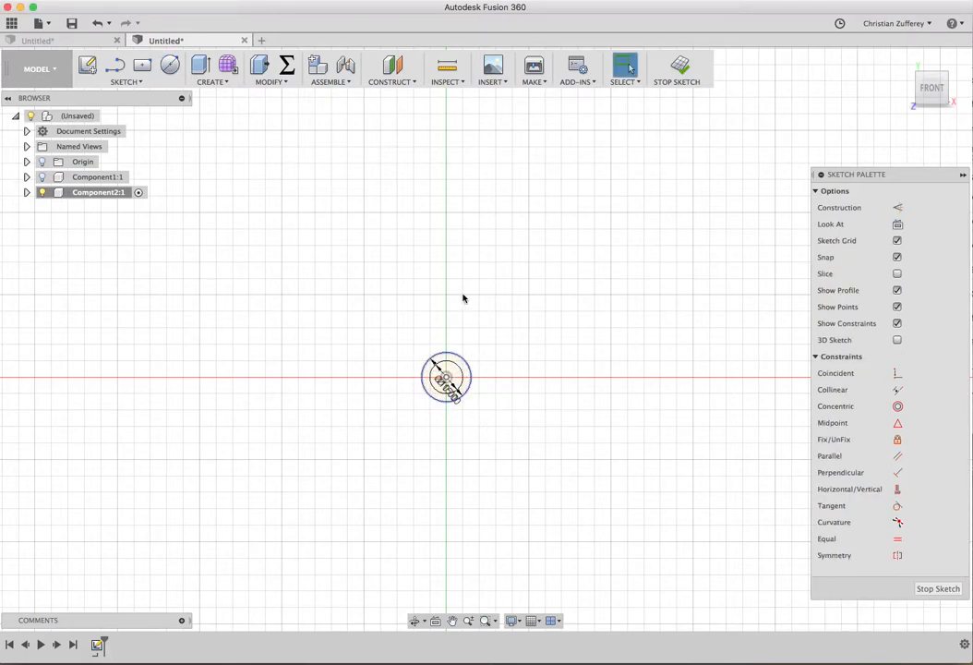
pyautogui.click(679, 71)
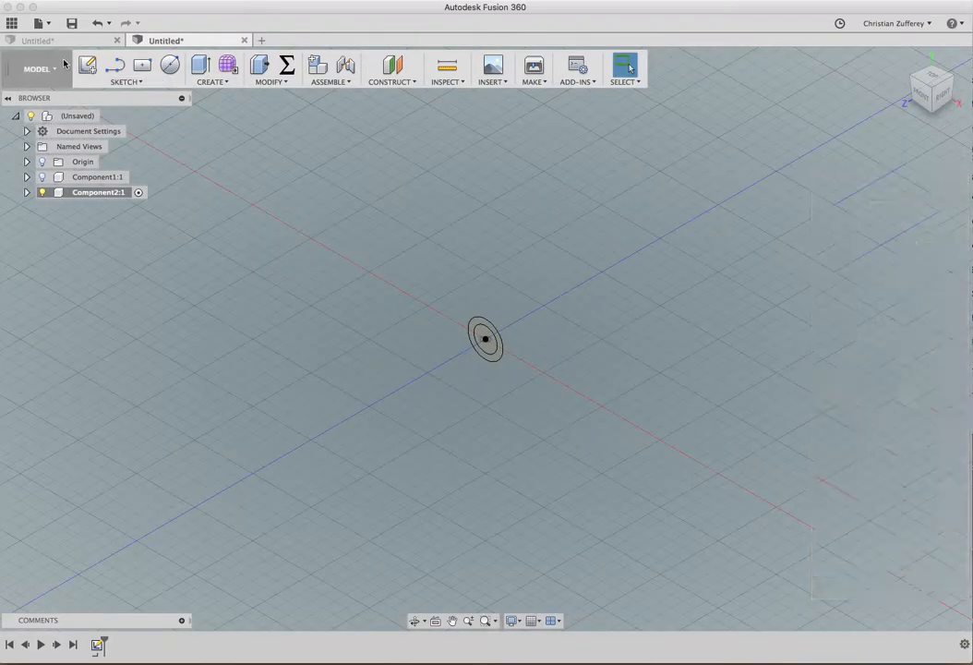
# Extrude the ring between the circles 20 mm as a new body and show the rod component again
pyautogui.click(259, 66)
pyautogui.click(479, 334)
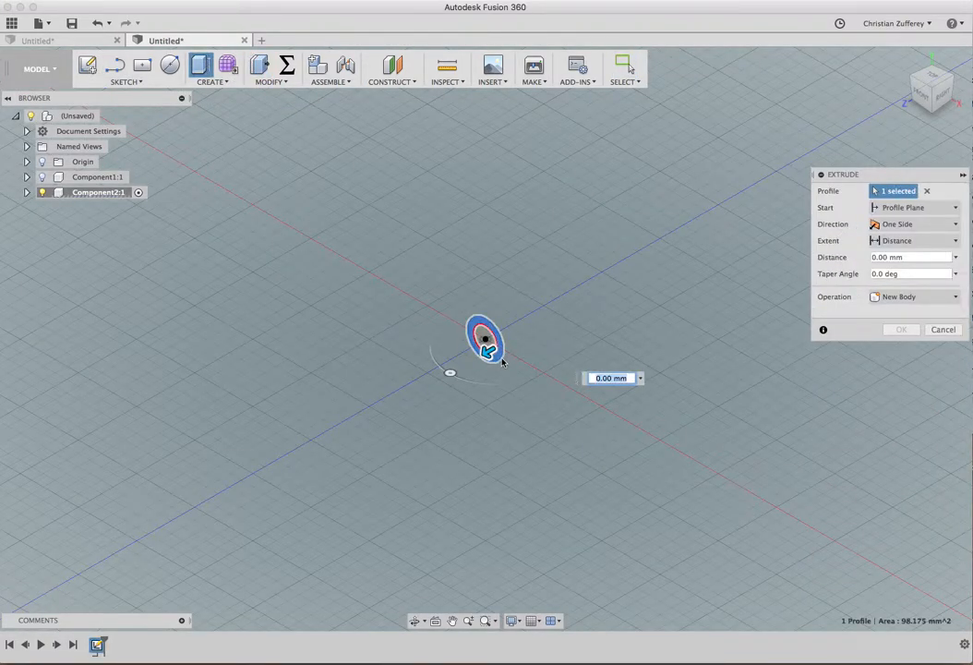
pyautogui.moveTo(488, 357); pyautogui.dragTo(441, 389)
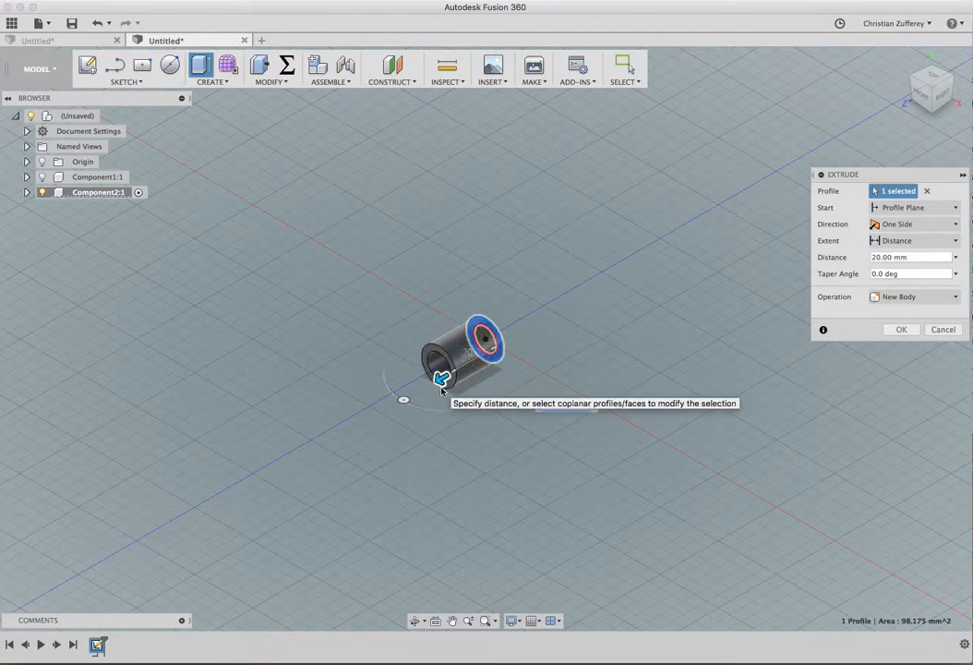
pyautogui.press('Return')
pyautogui.click(41, 177)
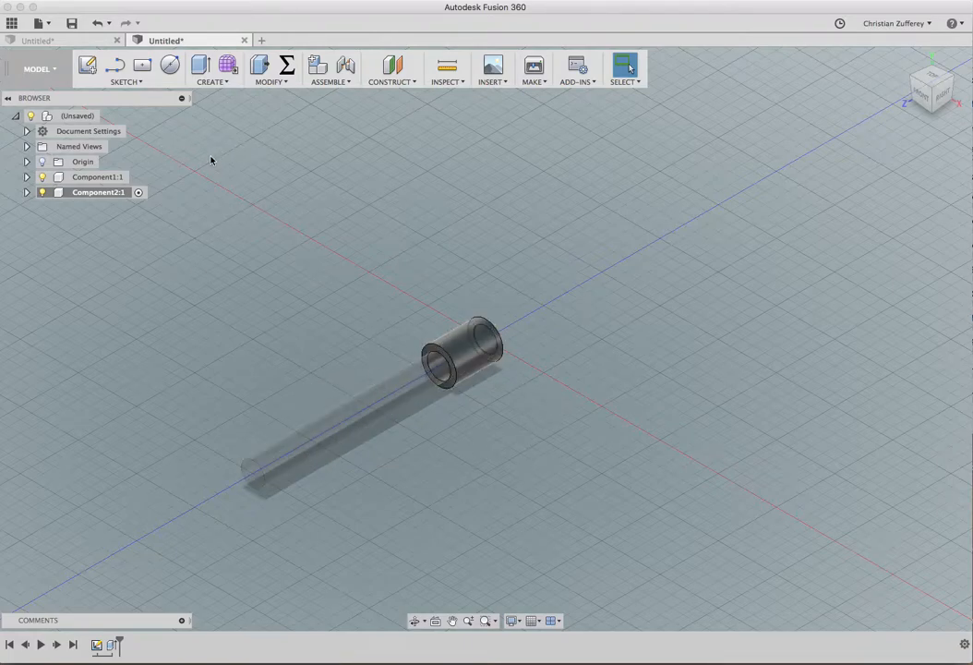
# Join the middle of the rod to the middle of the sleeve with a Slider joint along the Z axis
pyautogui.click(323, 81)
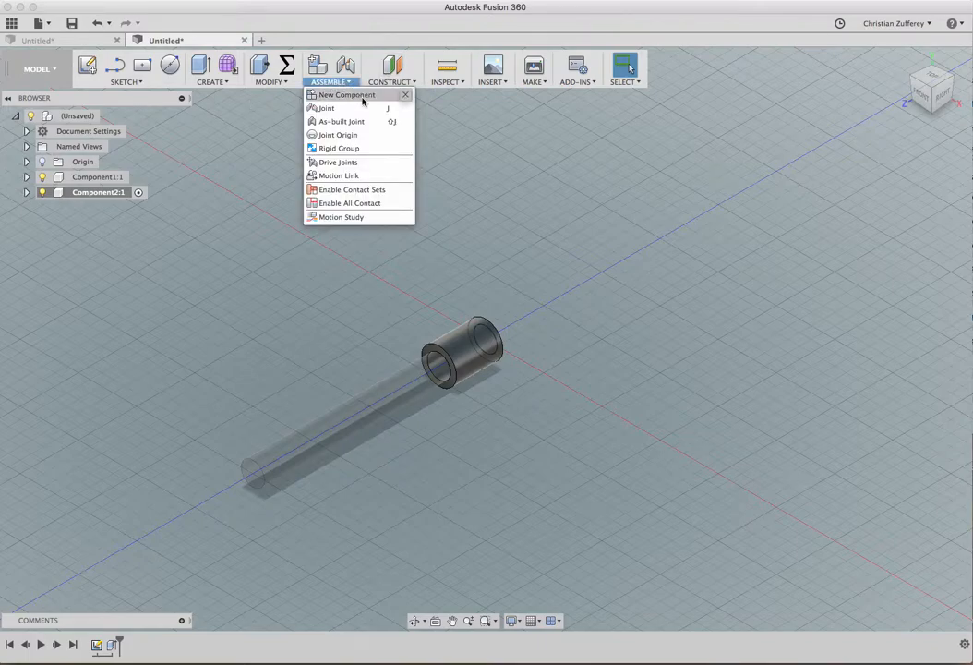
pyautogui.click(324, 109)
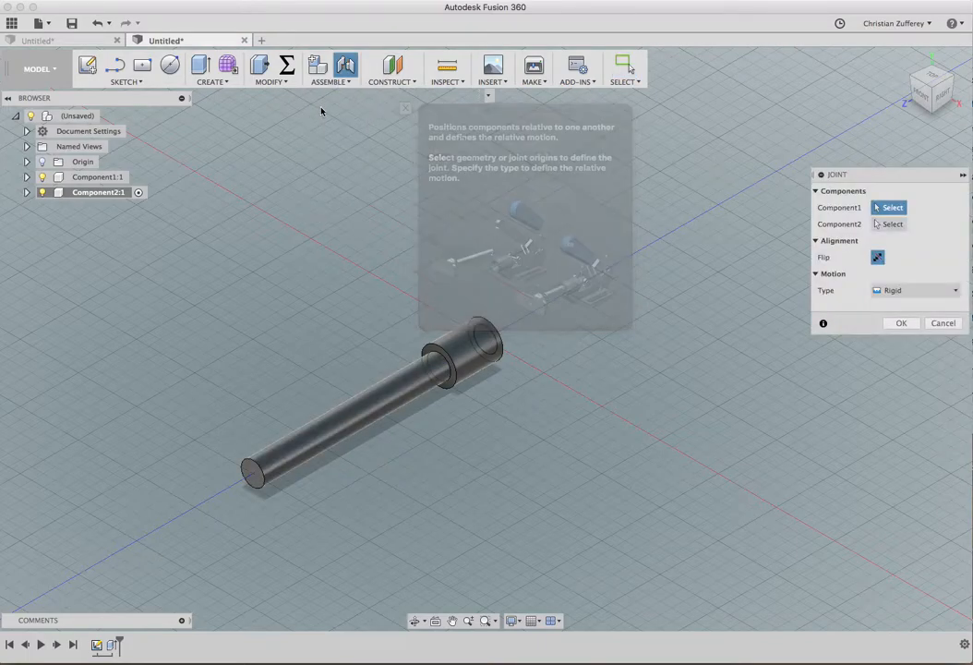
pyautogui.click(336, 422)
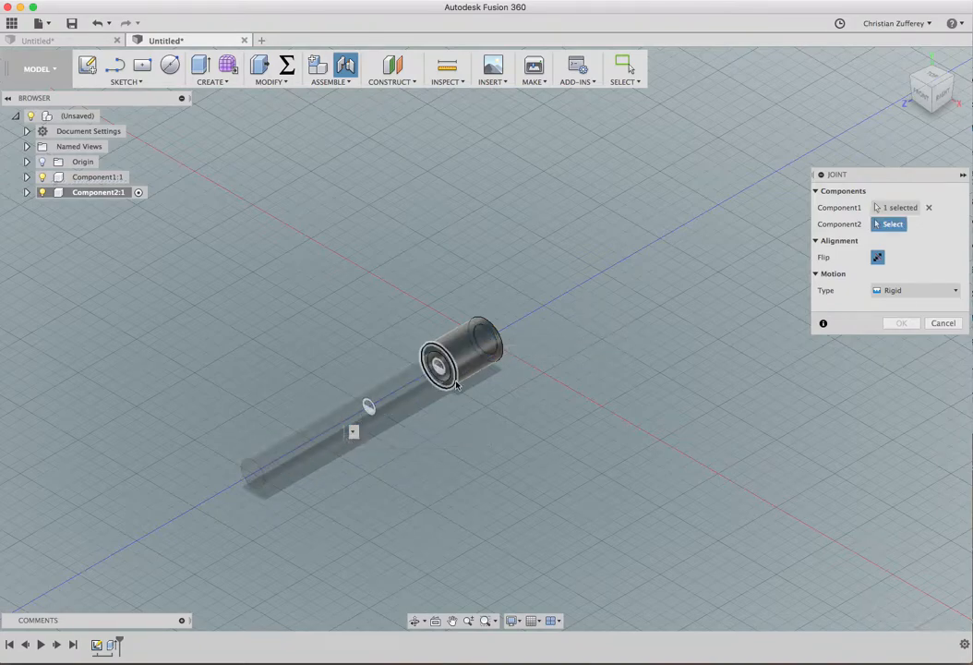
pyautogui.click(453, 346)
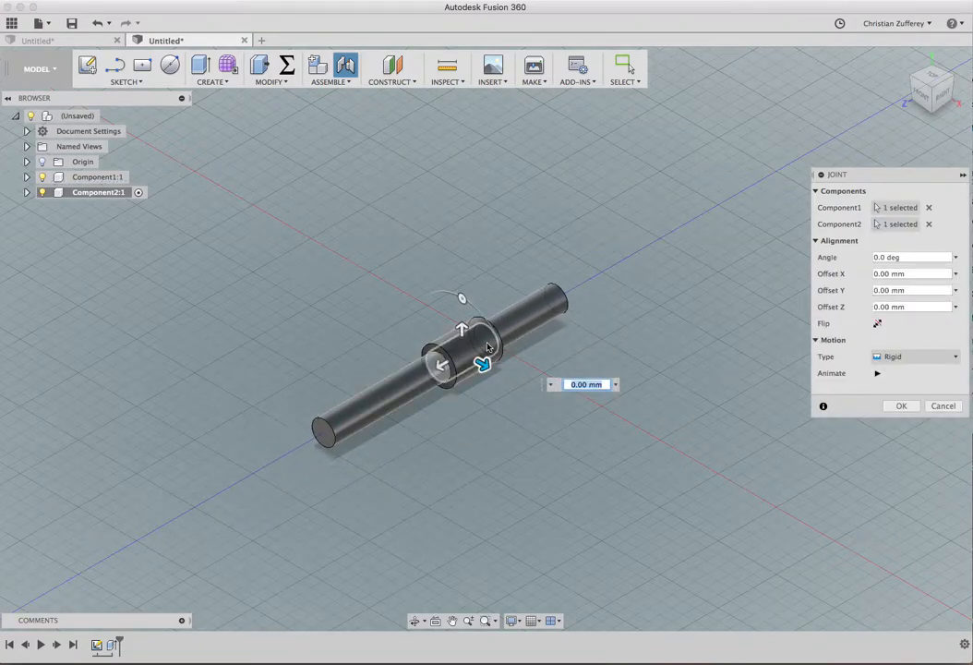
pyautogui.click(909, 356)
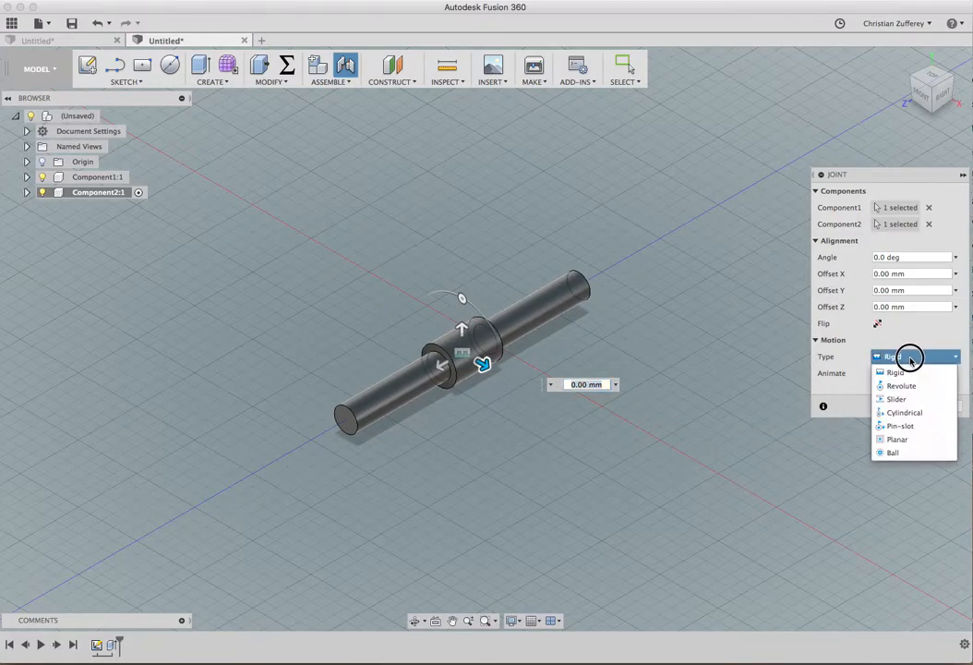
pyautogui.click(903, 399)
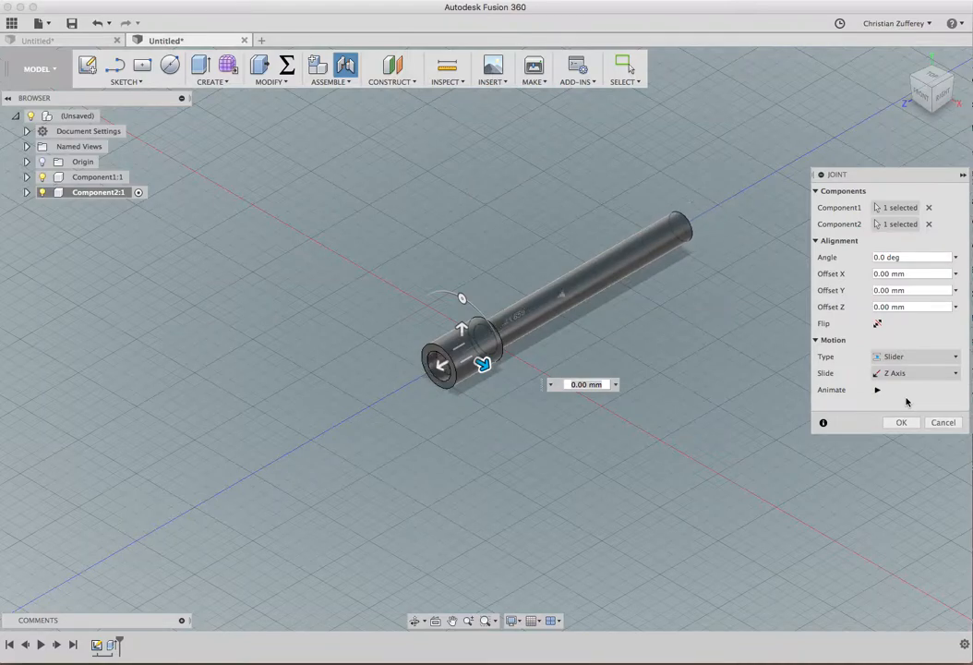
pyautogui.click(901, 422)
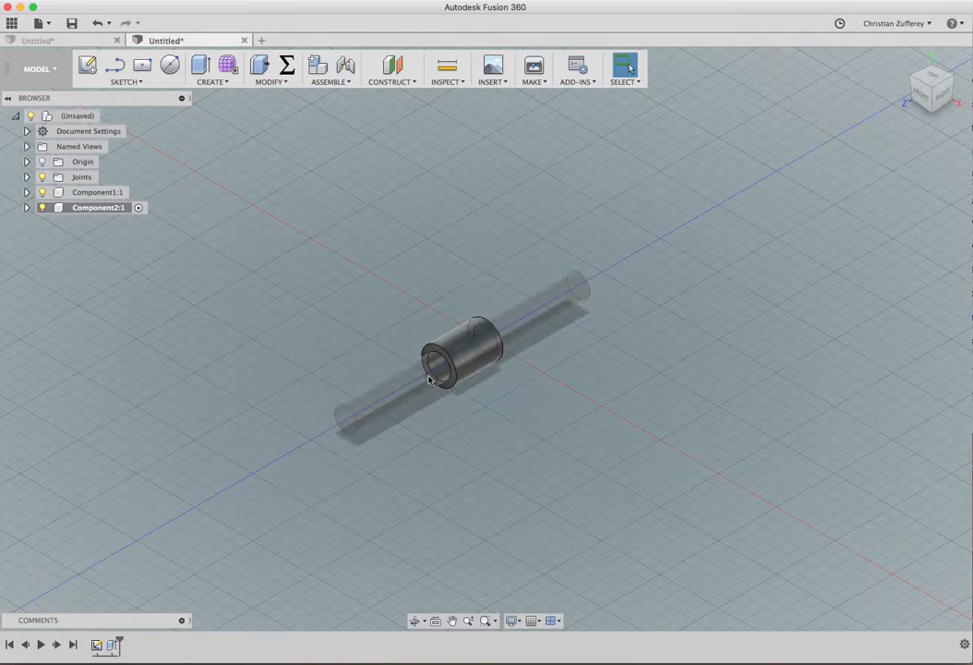
# Create a third component under the root and move Component1 and Component2 into it
pyautogui.rightClick(74, 115)
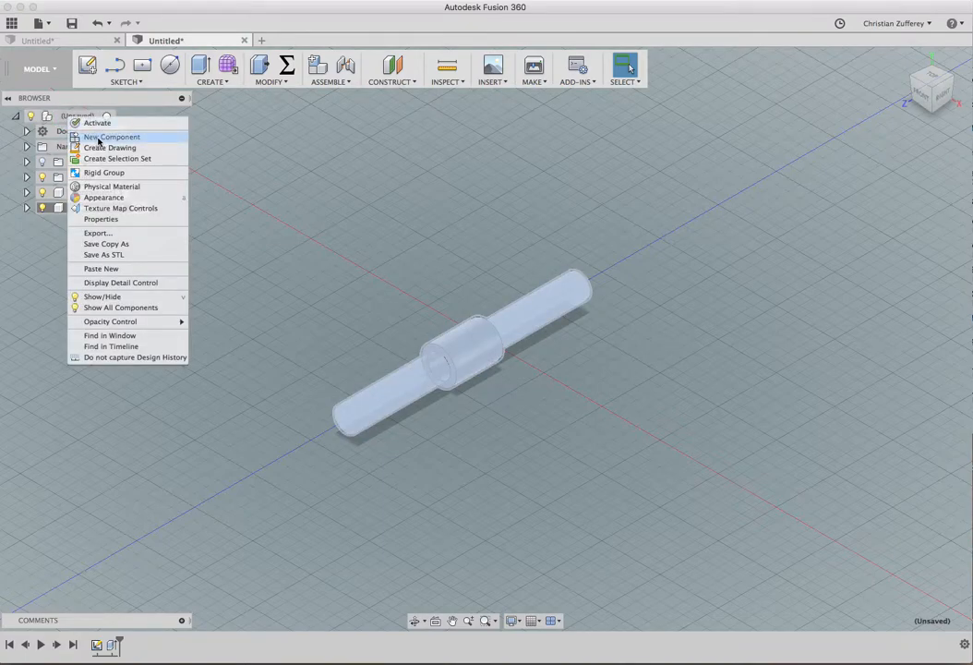
pyautogui.click(102, 136)
pyautogui.click(91, 194)
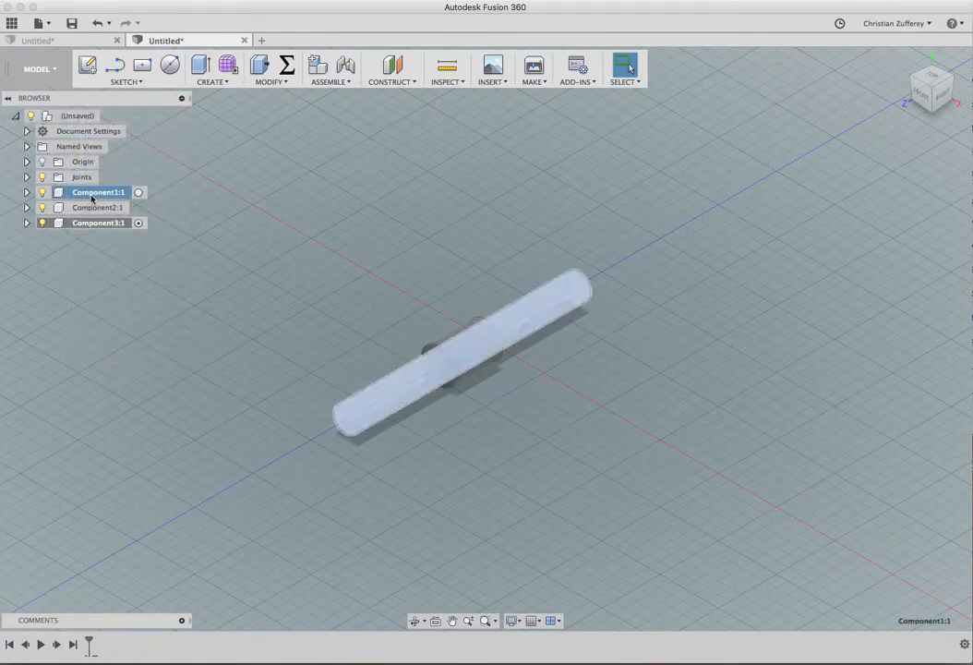
pyautogui.keyDown('shift'); pyautogui.click(97, 208); pyautogui.keyUp('shift')
pyautogui.moveTo(96, 212); pyautogui.dragTo(94, 226)
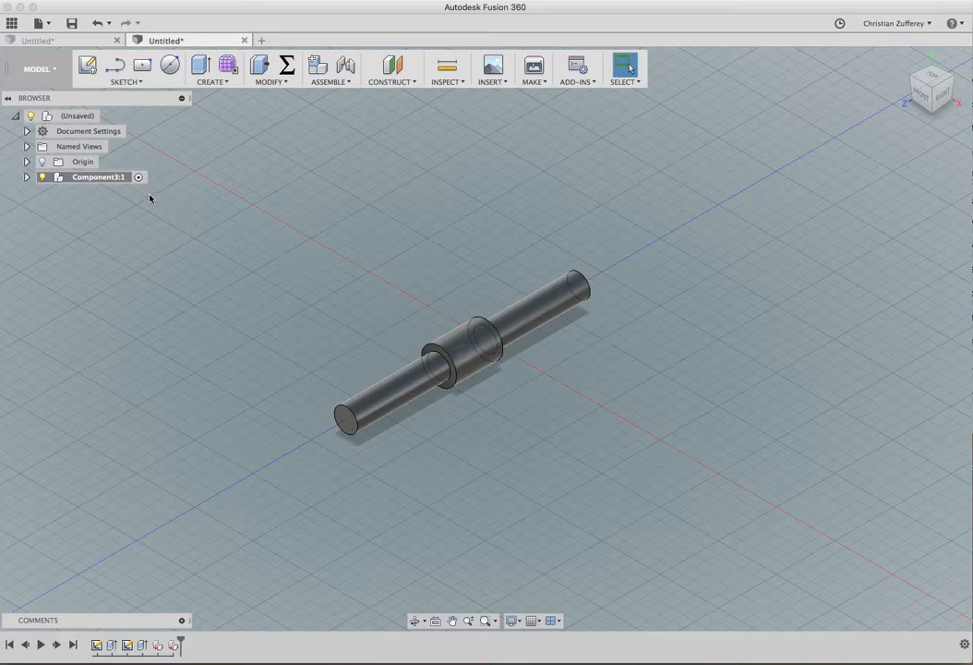
# Copy Component3, paste it under the root component, and place the copy beside the original along the X axis
pyautogui.rightClick(85, 180)
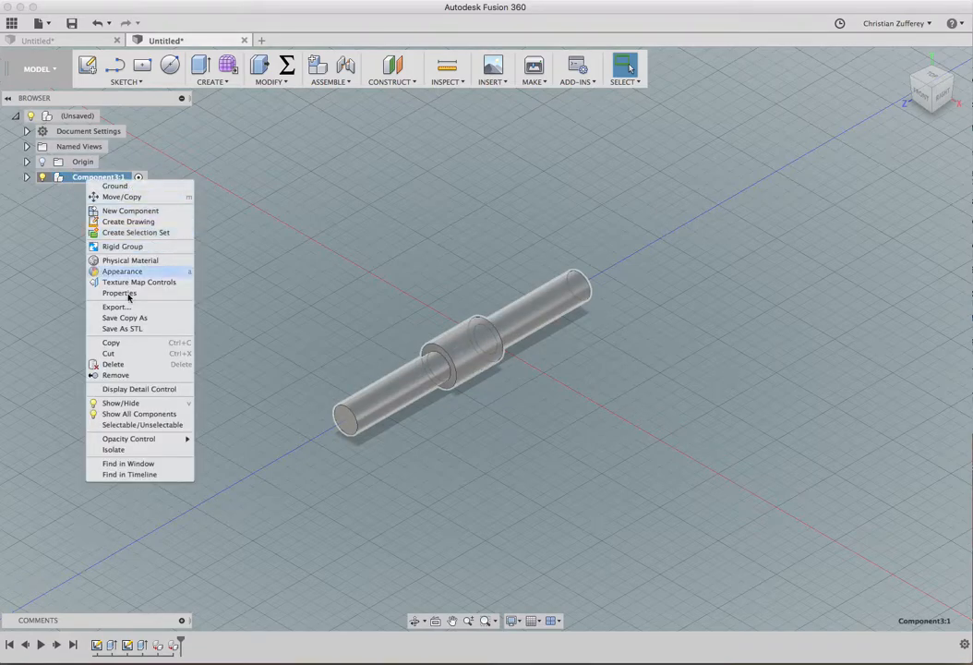
pyautogui.click(112, 342)
pyautogui.click(69, 116)
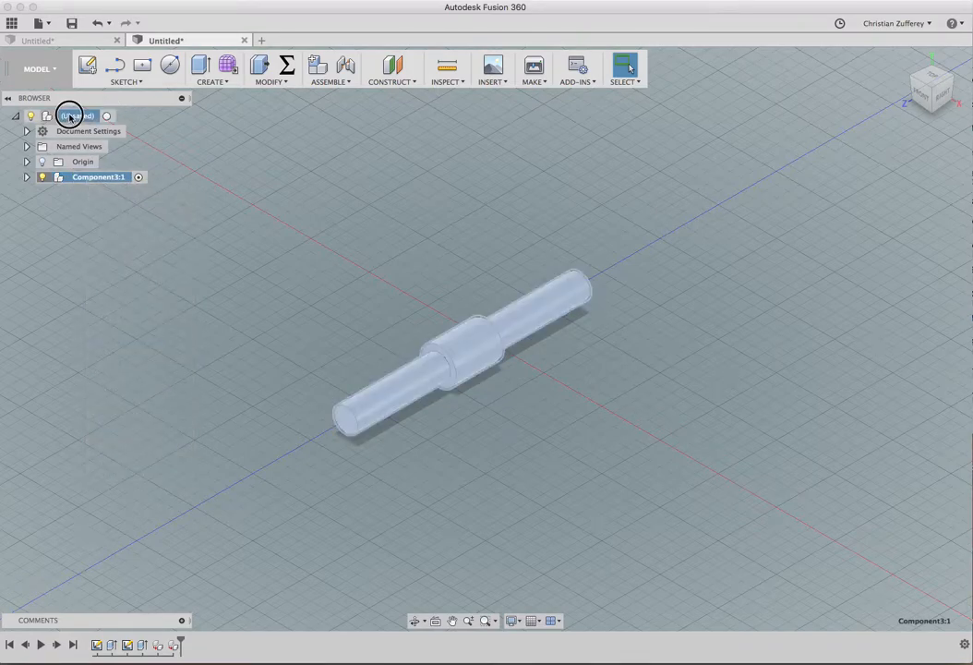
pyautogui.rightClick(70, 117)
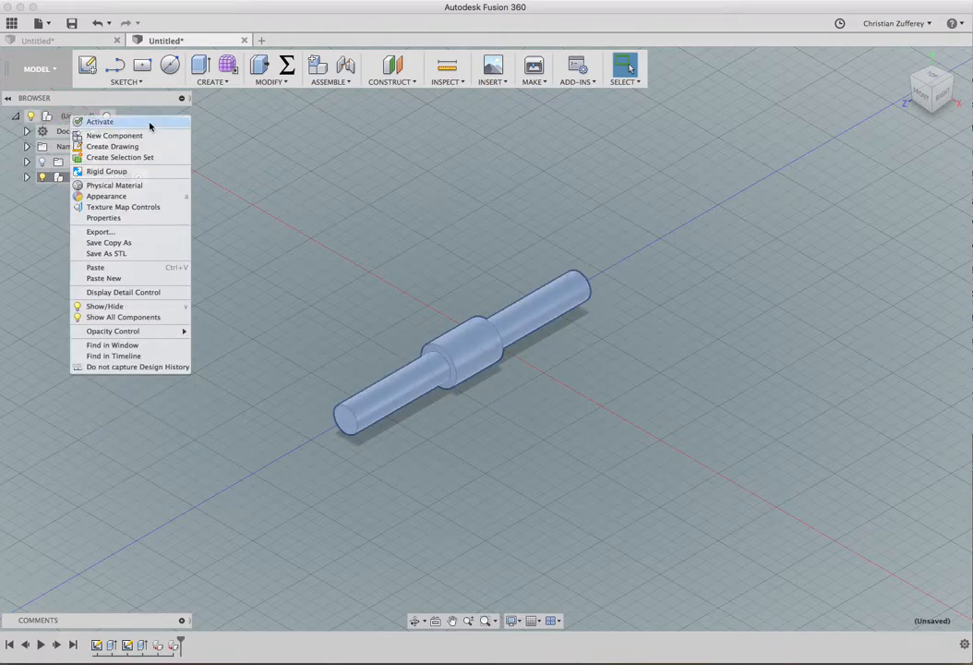
pyautogui.click(96, 268)
pyautogui.moveTo(512, 356); pyautogui.dragTo(628, 421)
pyautogui.click(888, 389)
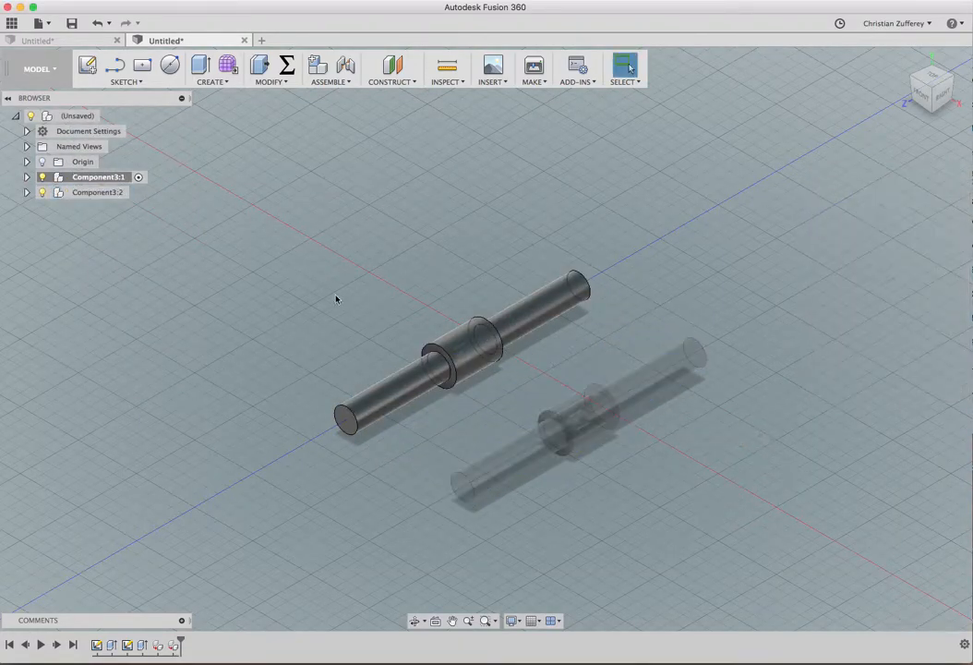
# Hide both Component3 instances and create a new empty component under the root
pyautogui.click(42, 192)
pyautogui.click(42, 177)
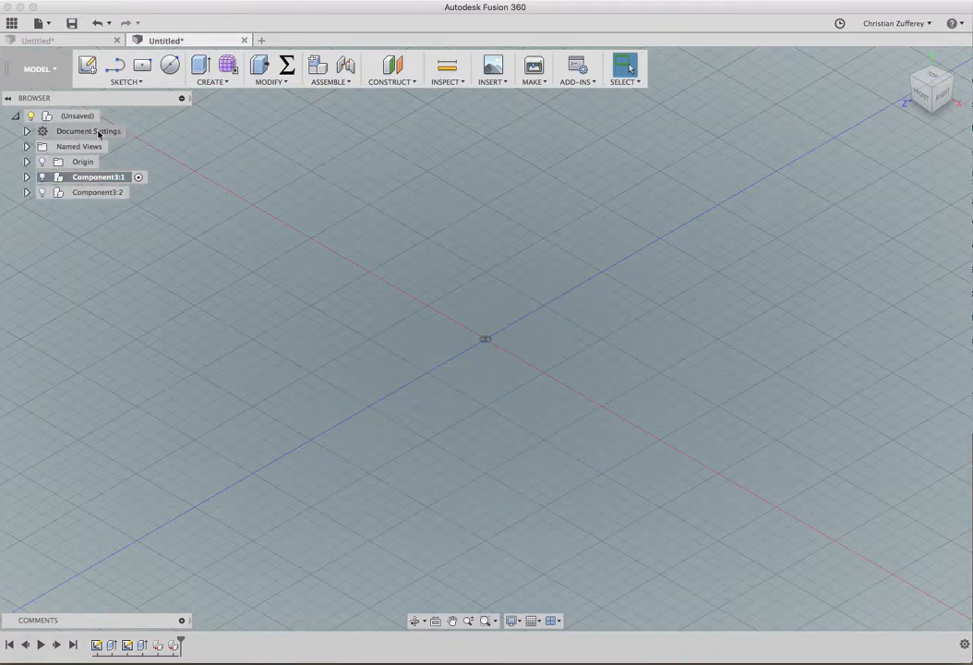
pyautogui.rightClick(66, 117)
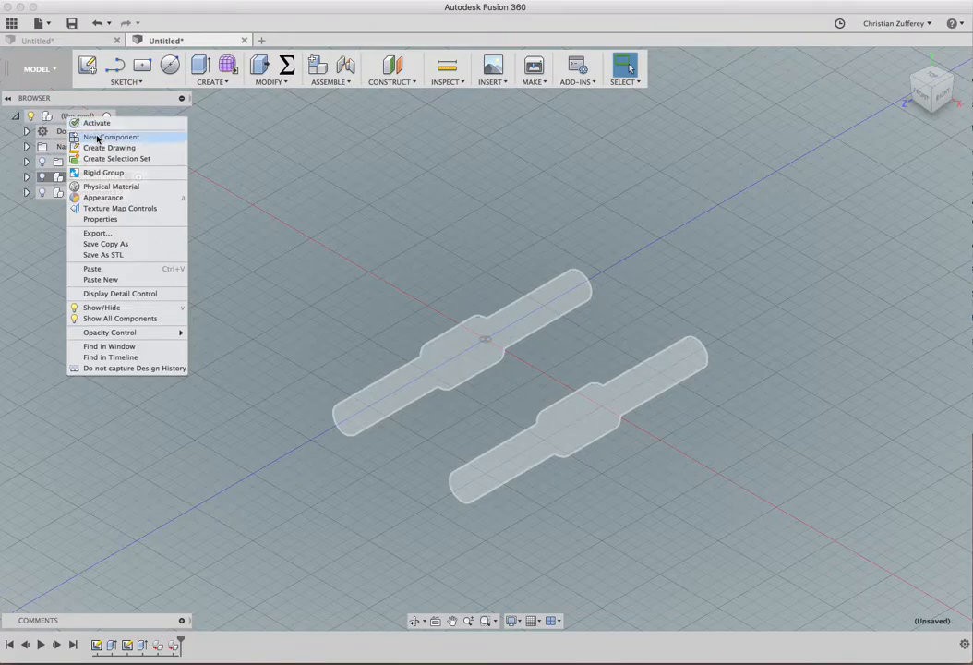
pyautogui.click(97, 137)
pyautogui.click(91, 69)
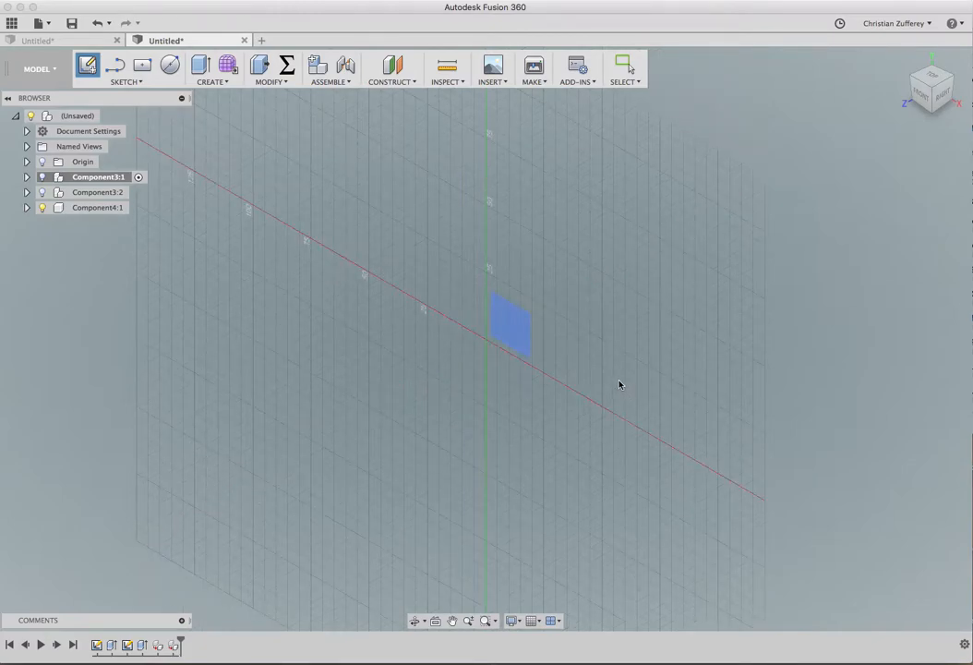
pyautogui.press('Escape')
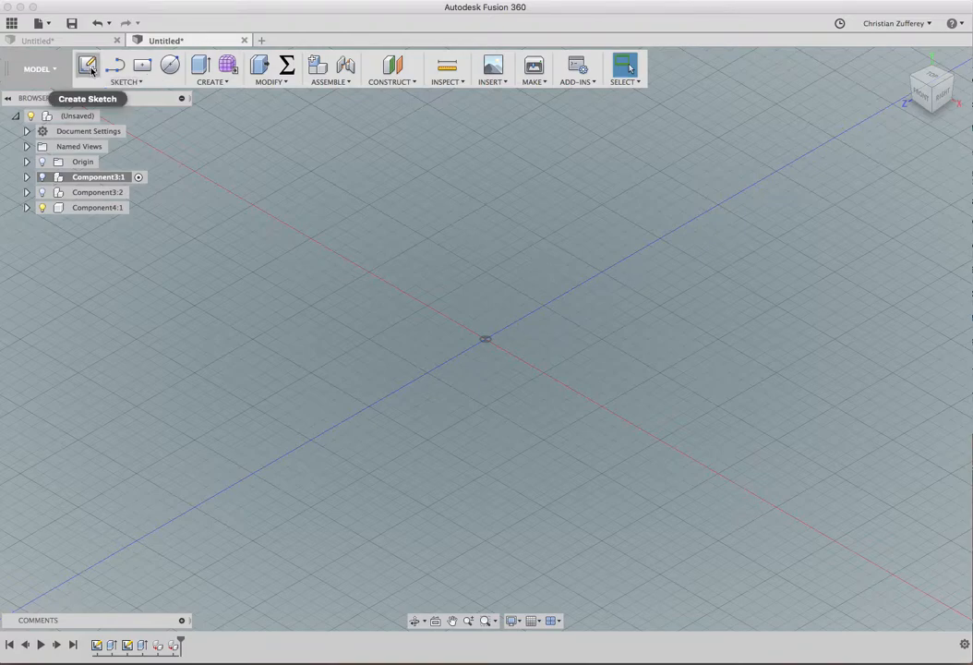
pyautogui.click(89, 66)
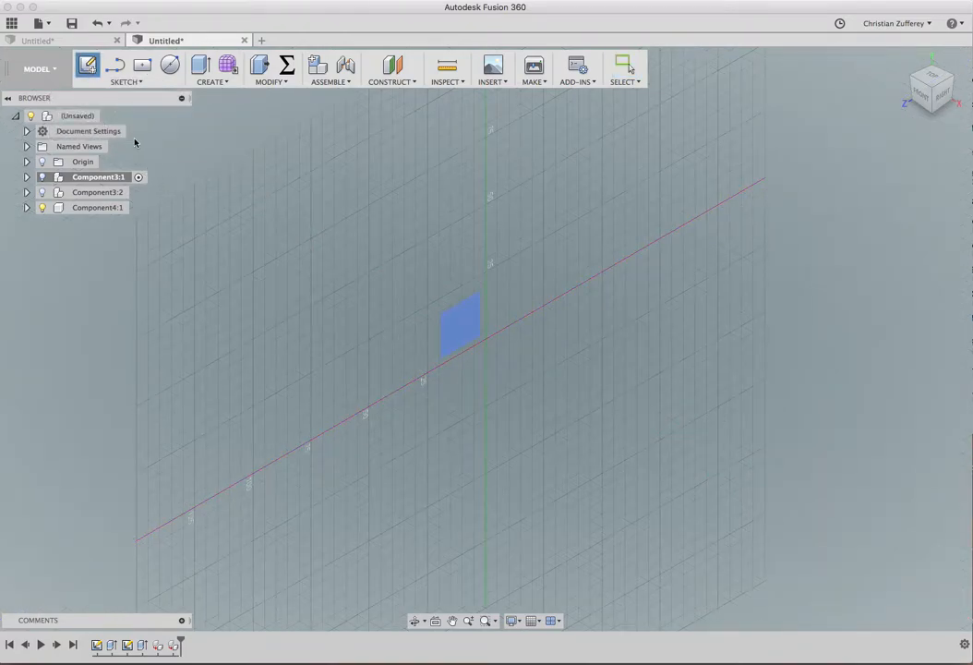
pyautogui.click(88, 65)
pyautogui.click(42, 178)
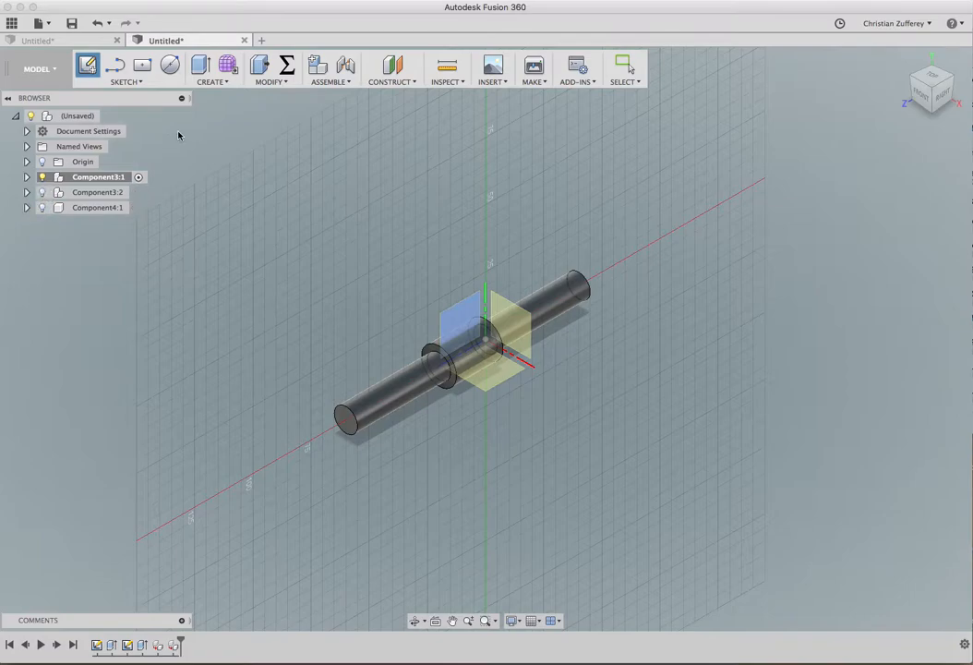
pyautogui.click(42, 192)
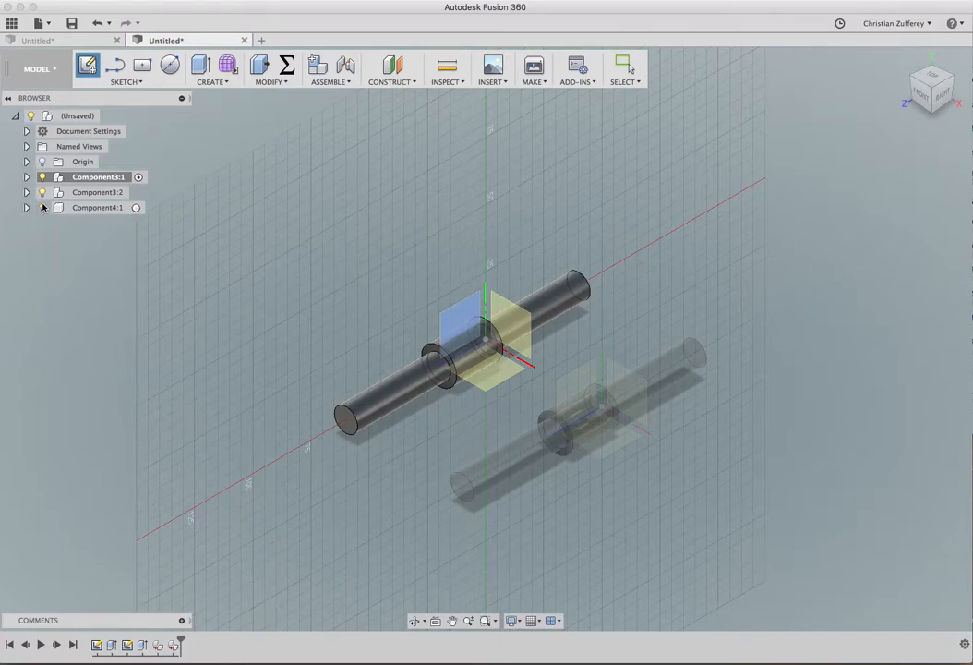
pyautogui.click(42, 192)
pyautogui.click(42, 176)
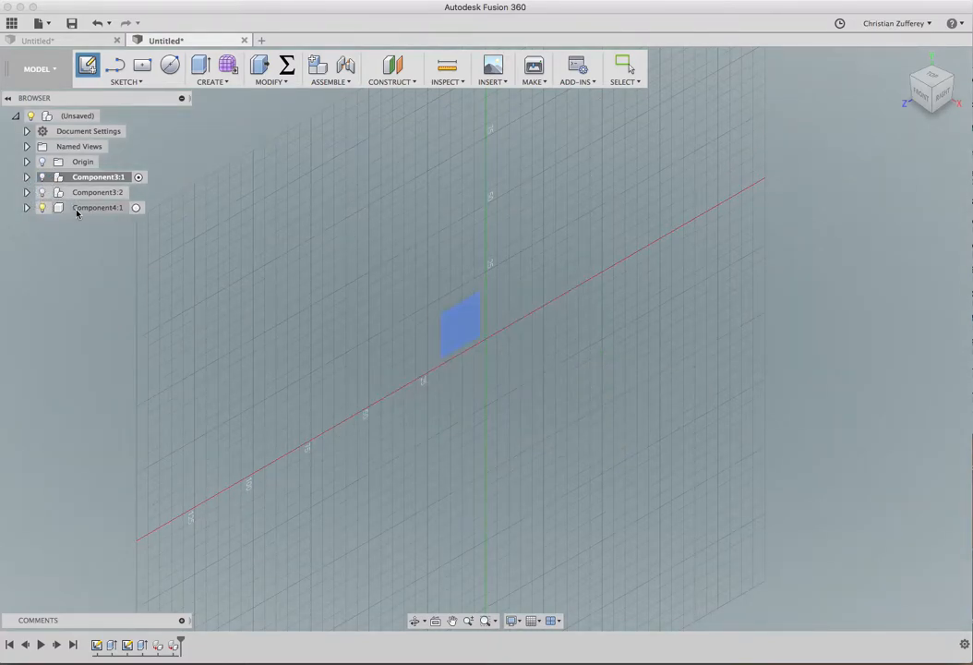
# Activate Component4 and start a sketch in it on the front (XY) origin plane
pyautogui.click(137, 208)
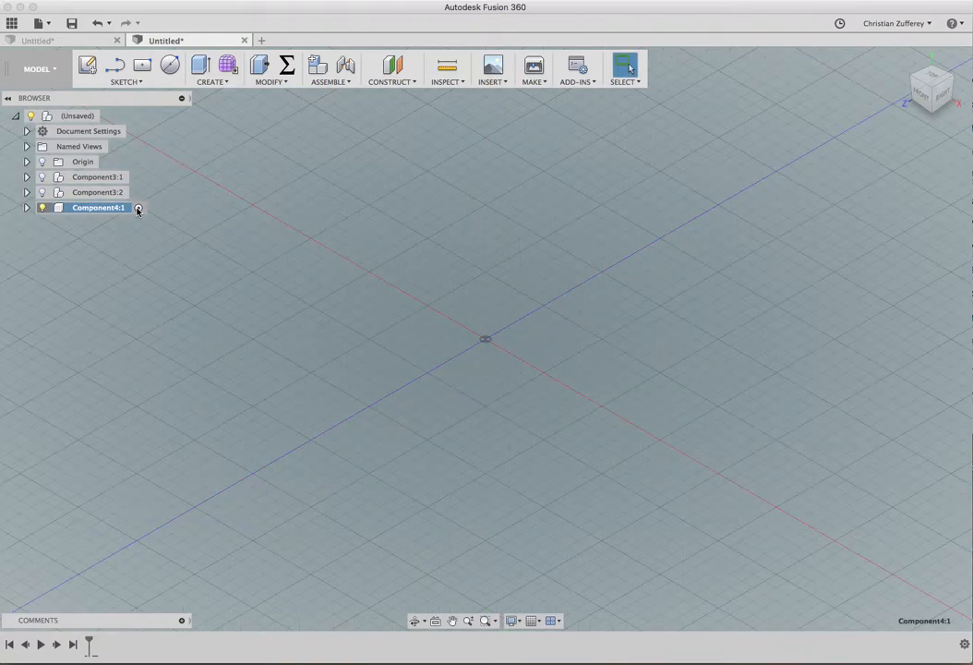
pyautogui.click(87, 64)
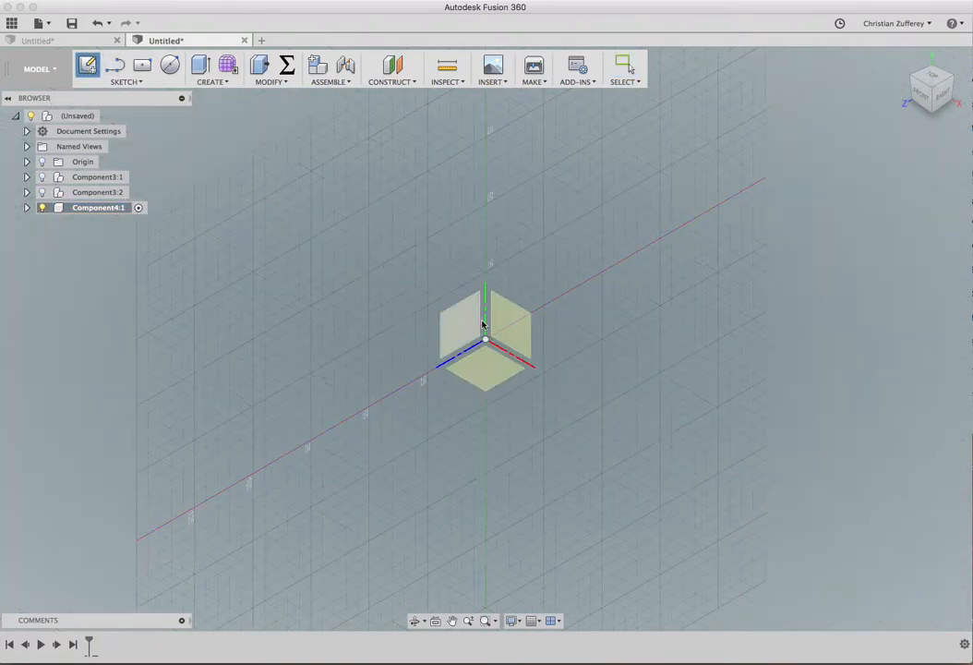
pyautogui.click(514, 330)
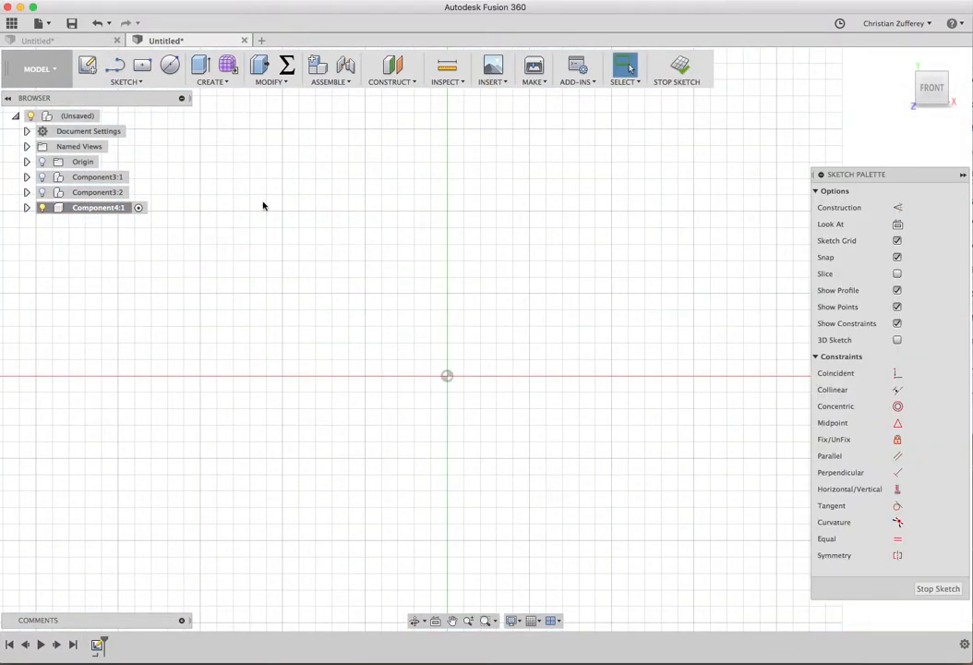
# Try to sketch a 100 mm wide center rectangle on the origin, and undo it
pyautogui.click(141, 65)
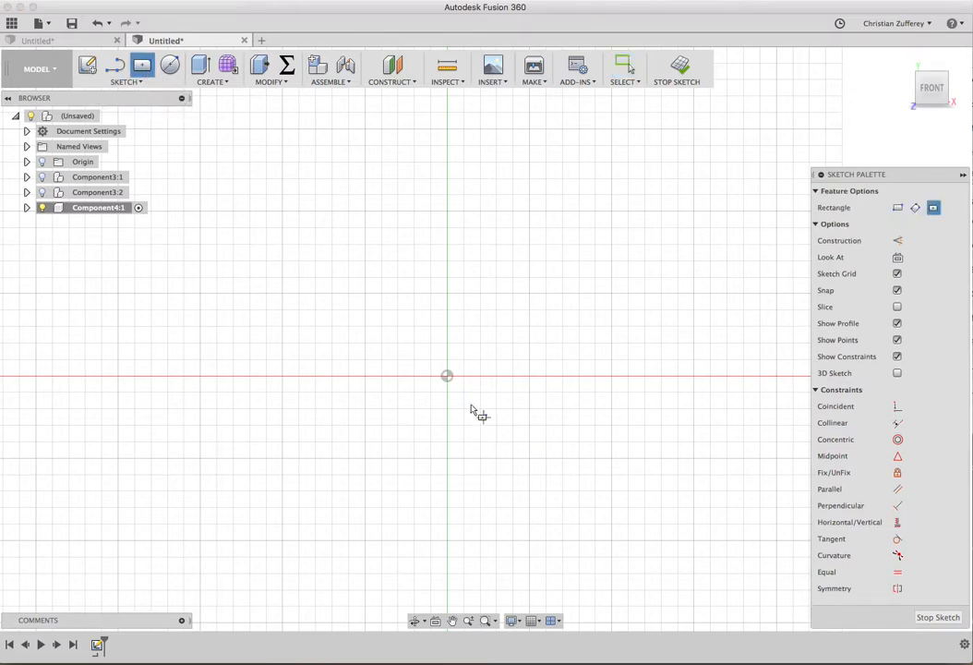
pyautogui.click(446, 377)
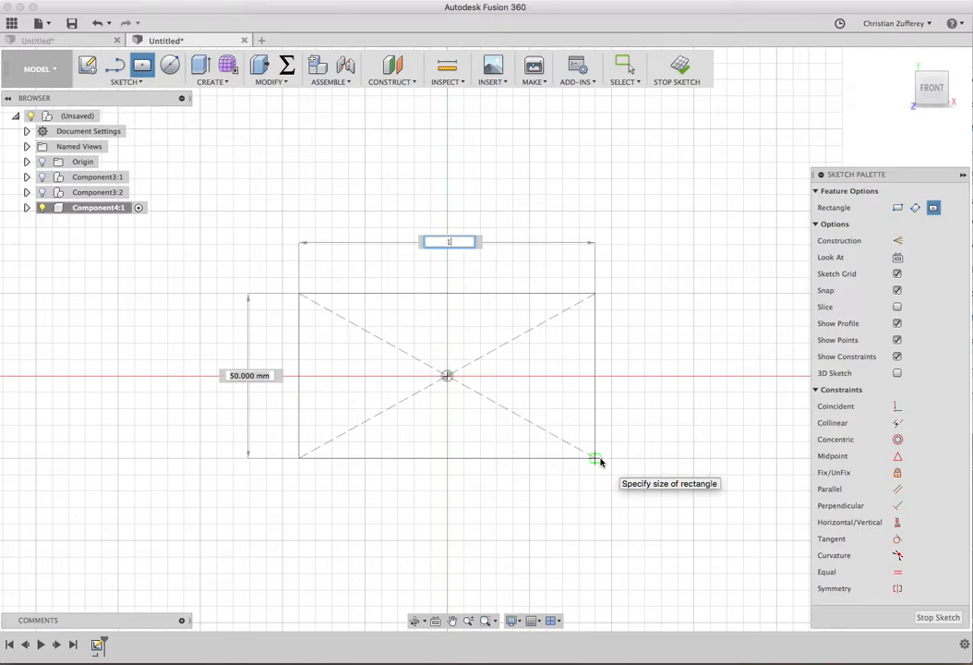
pyautogui.press('Return')
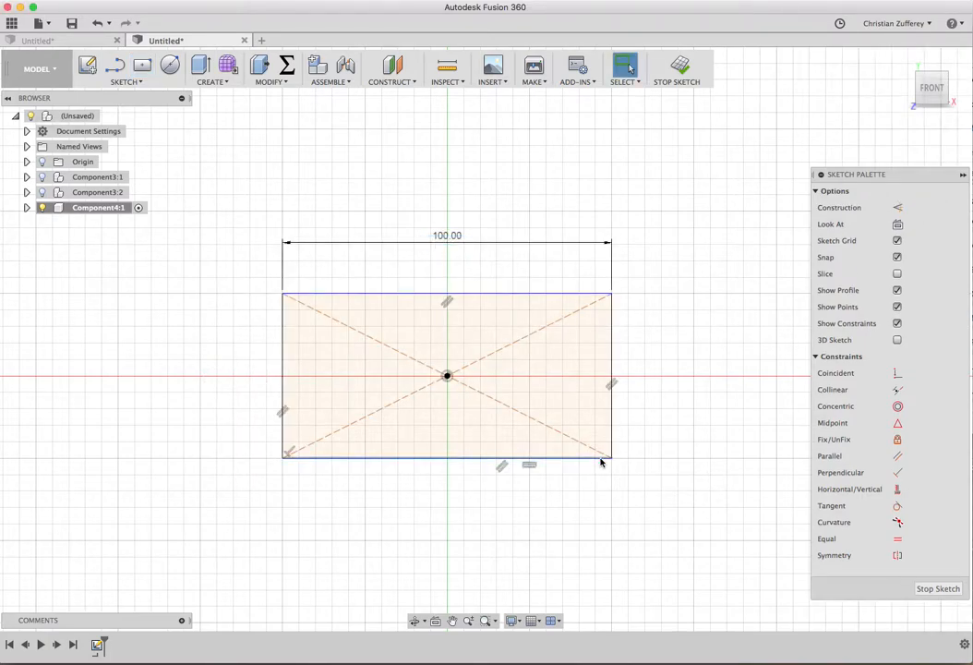
pyautogui.click(97, 23)
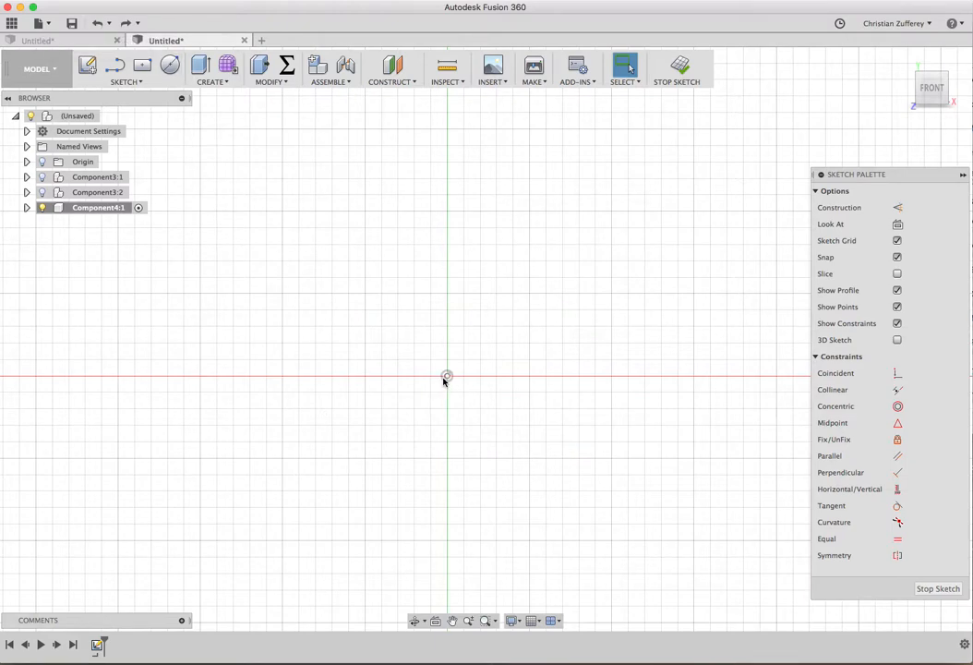
# Sketch a center rectangle 100 mm wide and 30 mm high on the origin
pyautogui.click(142, 64)
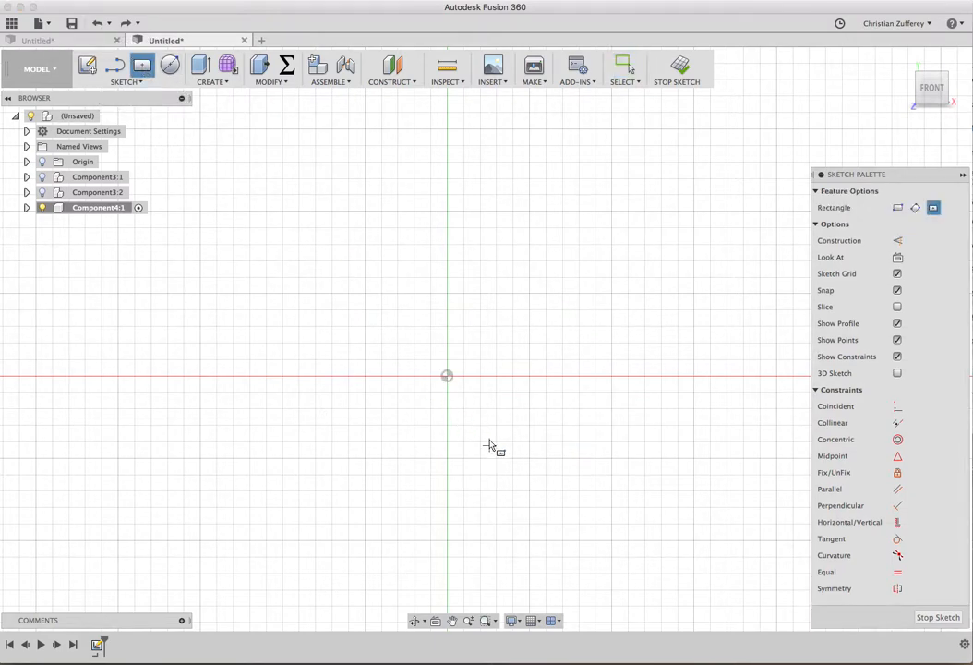
pyautogui.click(446, 376)
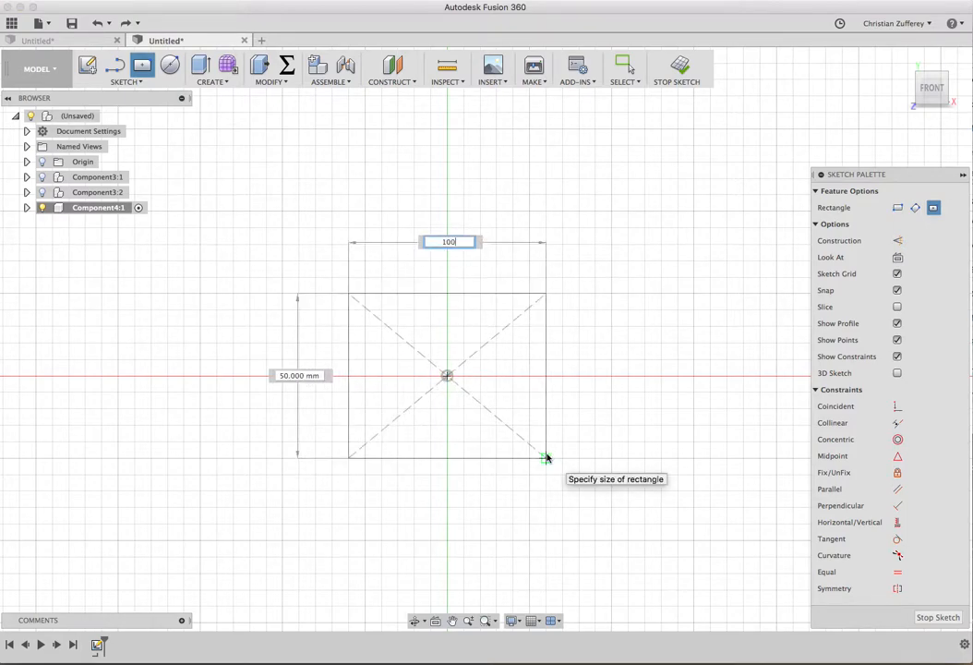
pyautogui.write('100')
pyautogui.press('Tab')
pyautogui.write('30')
pyautogui.press('Return')
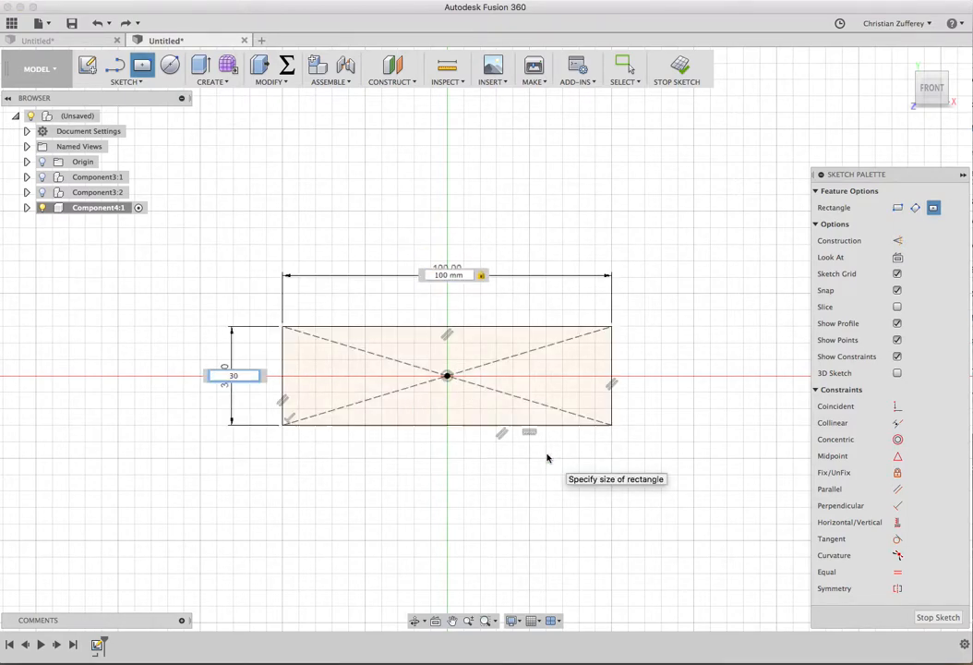
pyautogui.press('Escape')
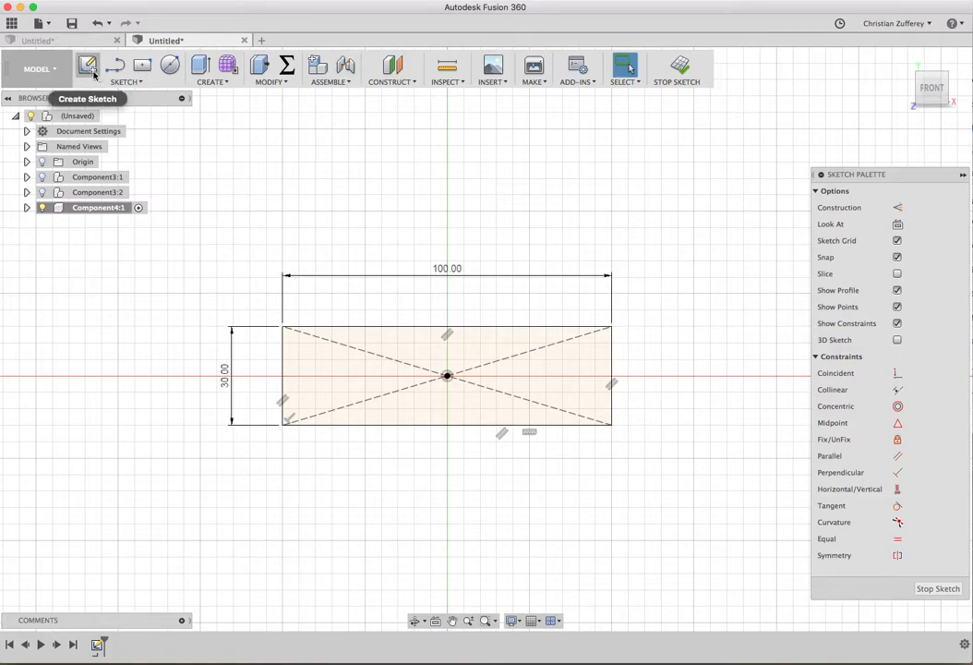
# Sketch a vertical construction line near the rectangle's left end, from its upper edge down to just above its lower edge
pyautogui.click(115, 64)
pyautogui.click(899, 207)
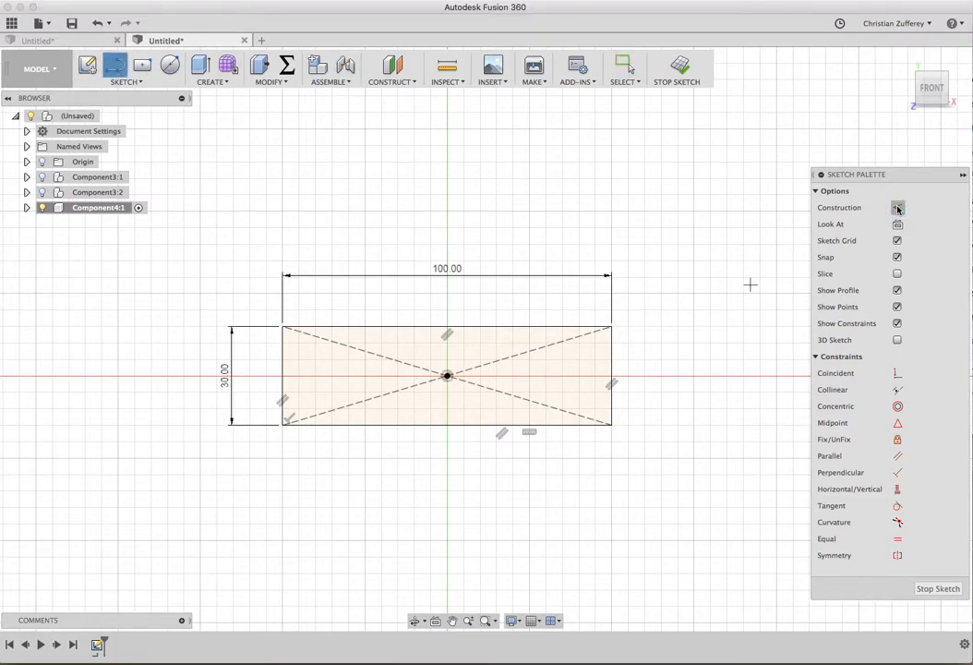
pyautogui.click(332, 327)
pyautogui.click(332, 423)
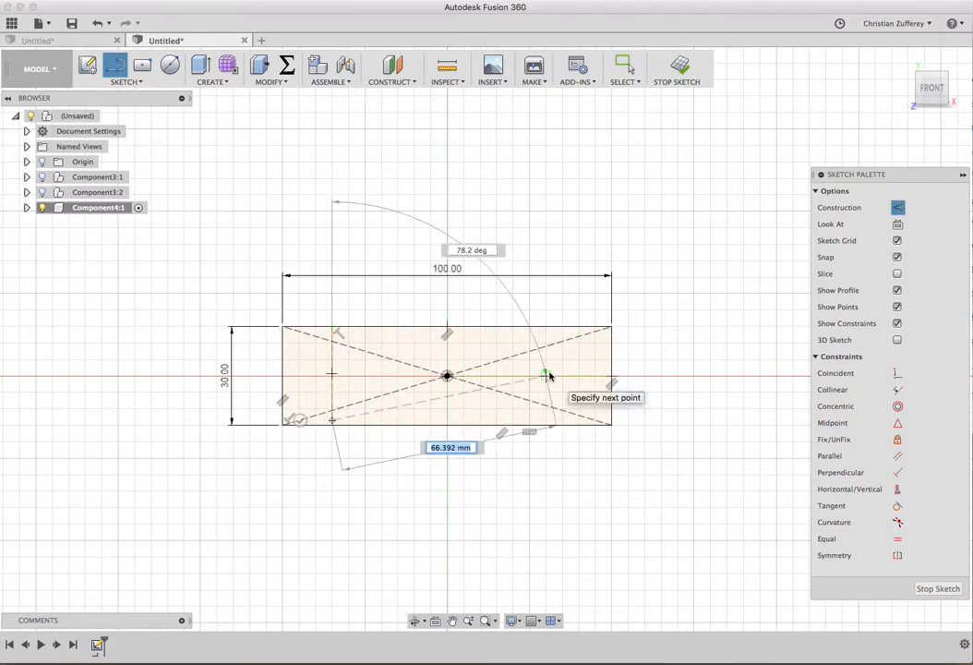
pyautogui.press('Escape')
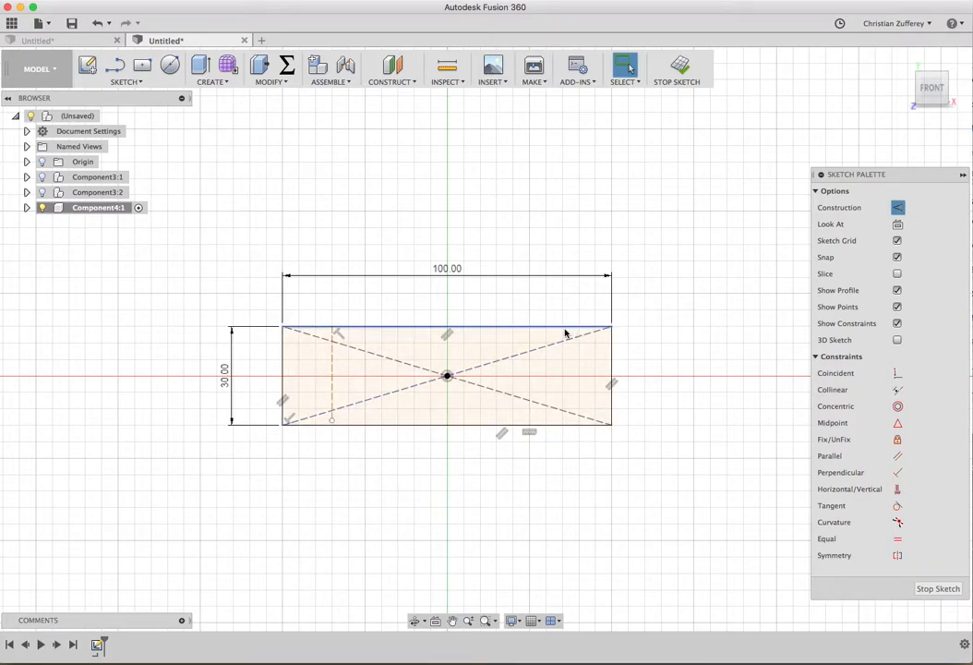
# Turn off construction mode and sketch a vertical line between the upper and lower edges near the rectangle's right end
pyautogui.rightClick(661, 269)
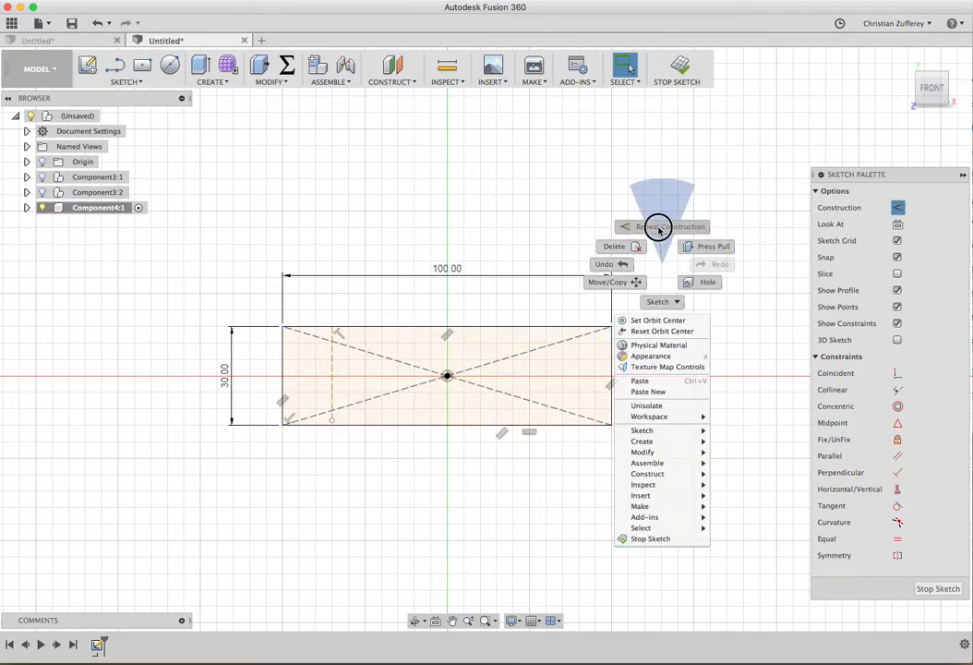
pyautogui.click(658, 227)
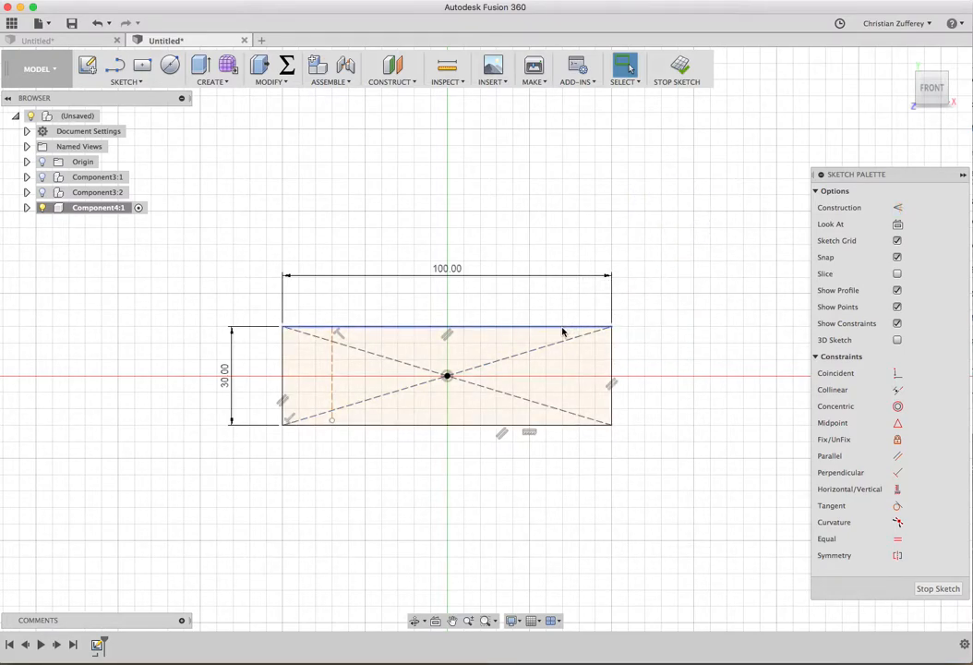
pyautogui.rightClick(665, 292)
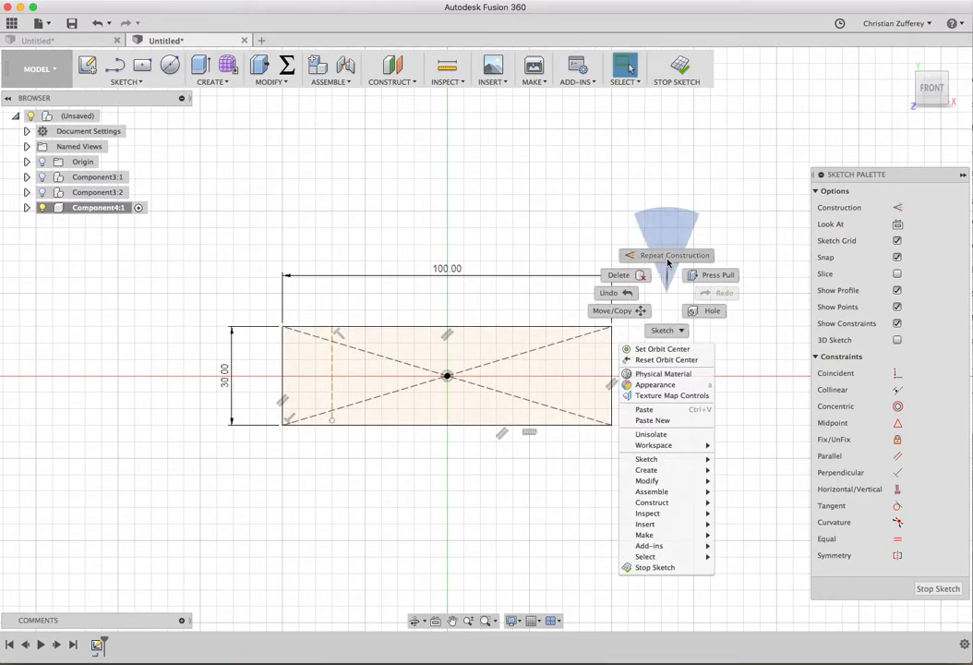
pyautogui.click(116, 74)
pyautogui.click(116, 74)
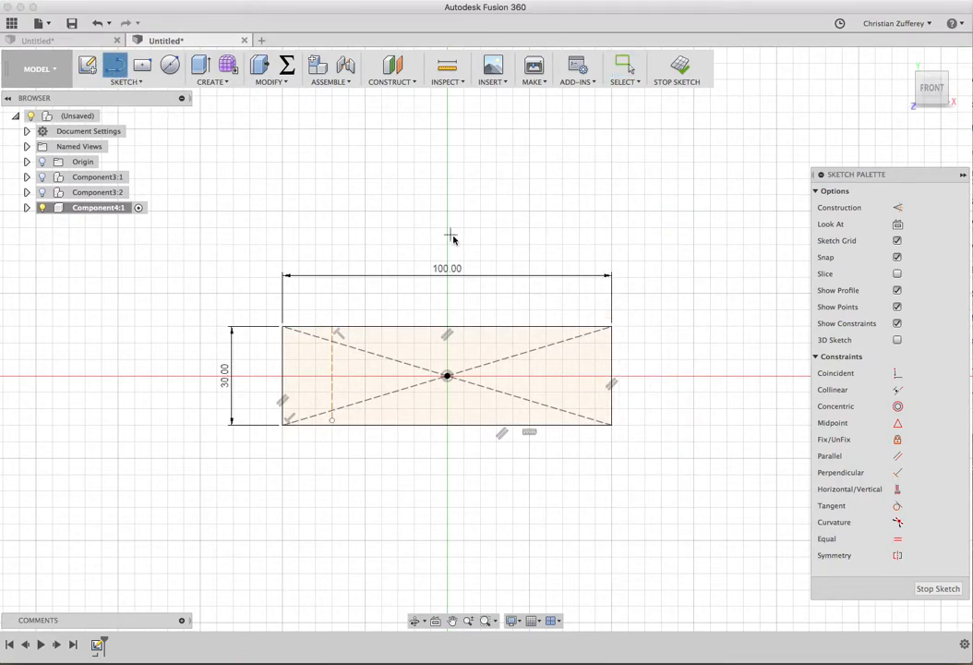
pyautogui.click(560, 328)
pyautogui.click(563, 426)
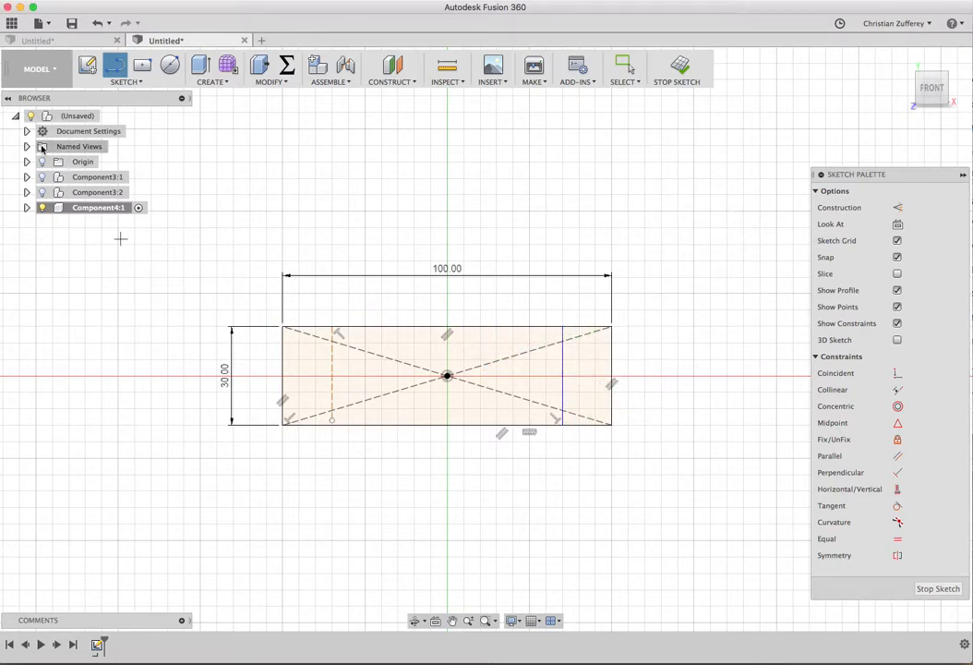
# Sketch a 10 mm diameter circle centered on the midpoint of the left vertical construction line
pyautogui.click(170, 70)
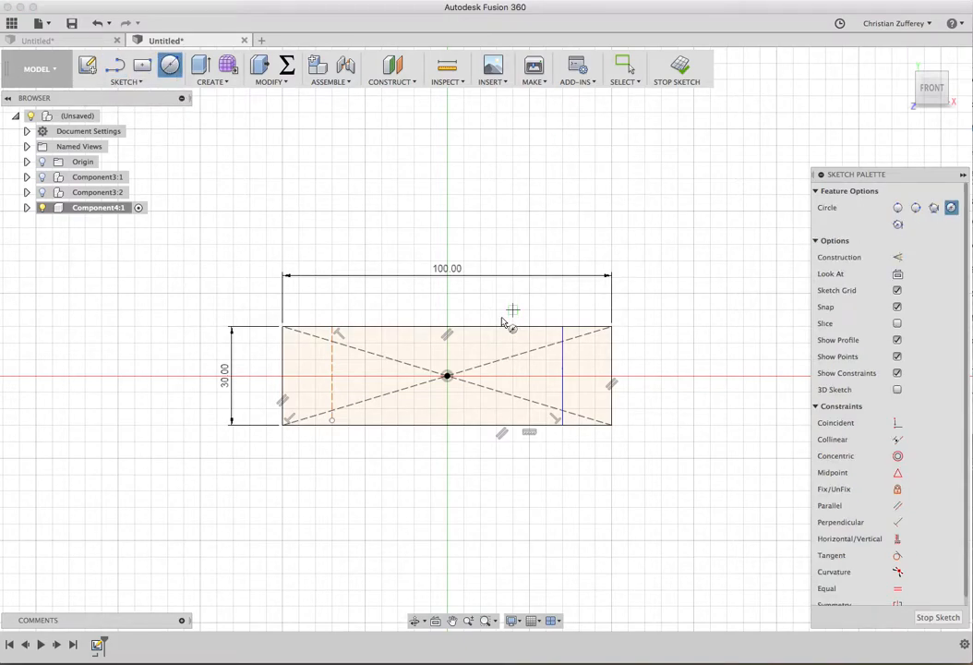
pyautogui.click(332, 380)
pyautogui.write('10')
pyautogui.press('Tab')
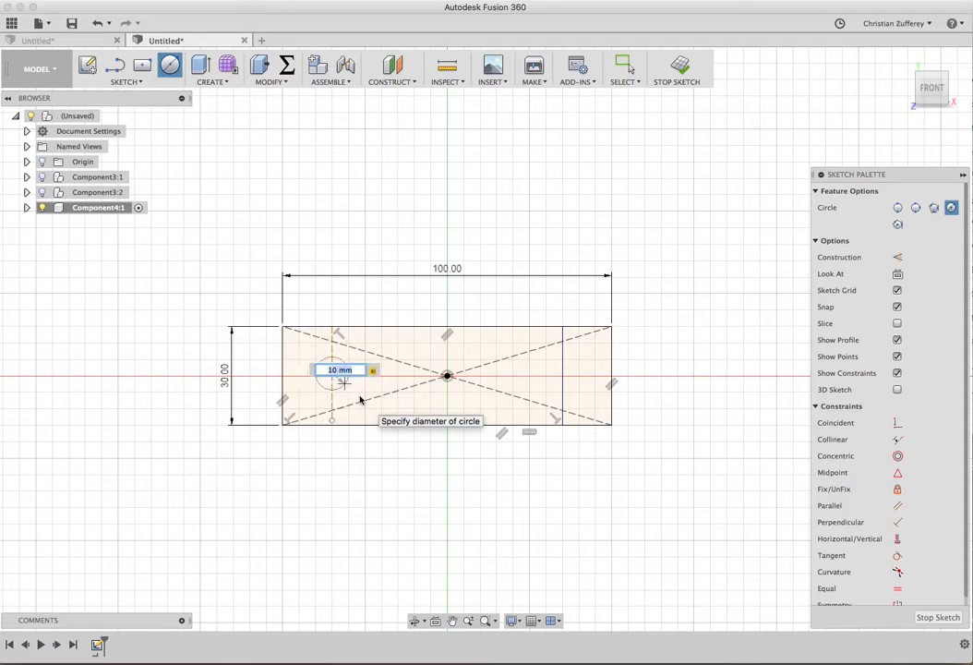
pyautogui.press('Return')
pyautogui.press('Escape')
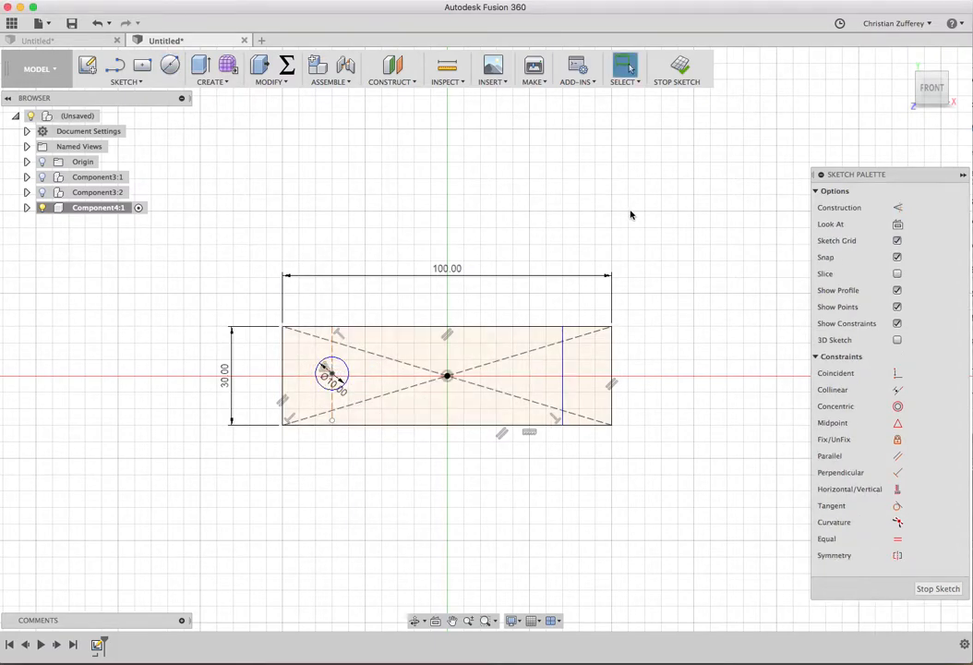
# Sketch a 10 mm diameter circle centered on the midpoint of the right vertical line
pyautogui.rightClick(632, 212)
pyautogui.click(630, 174)
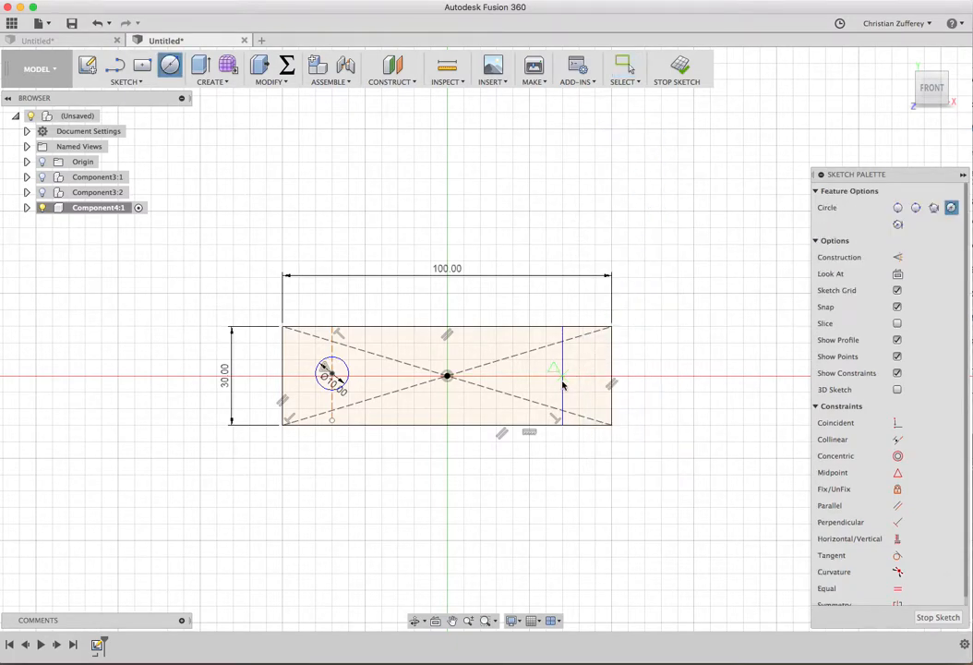
pyautogui.click(564, 378)
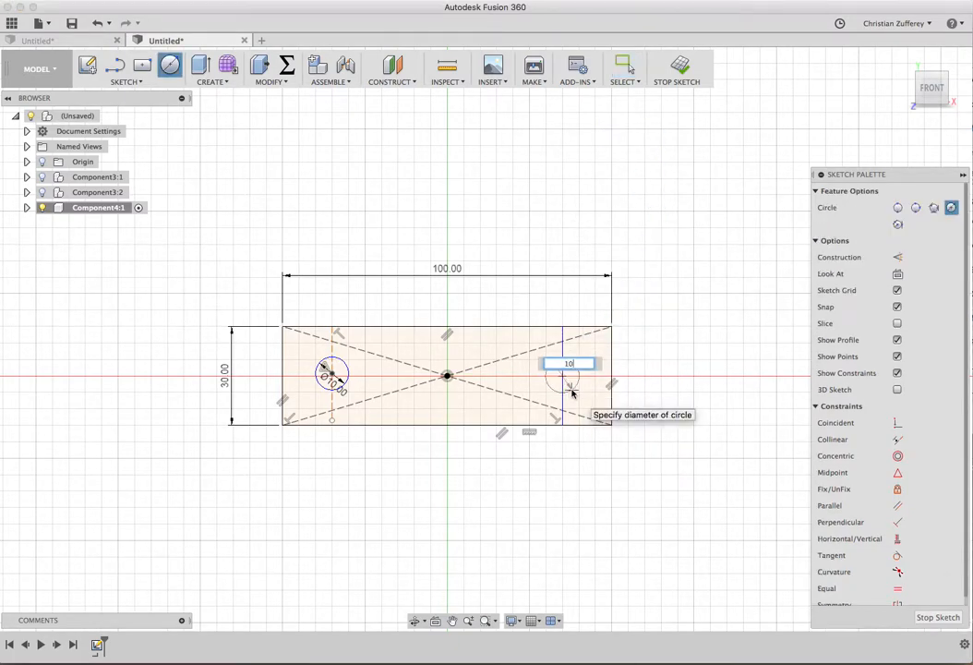
pyautogui.press('Return')
pyautogui.press('Escape')
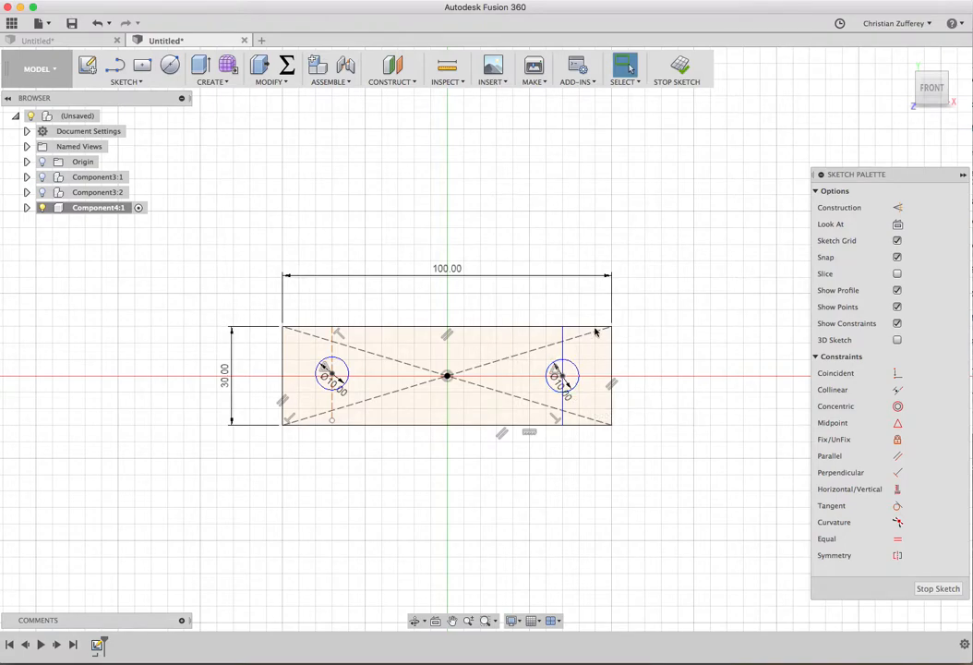
pyautogui.click(677, 66)
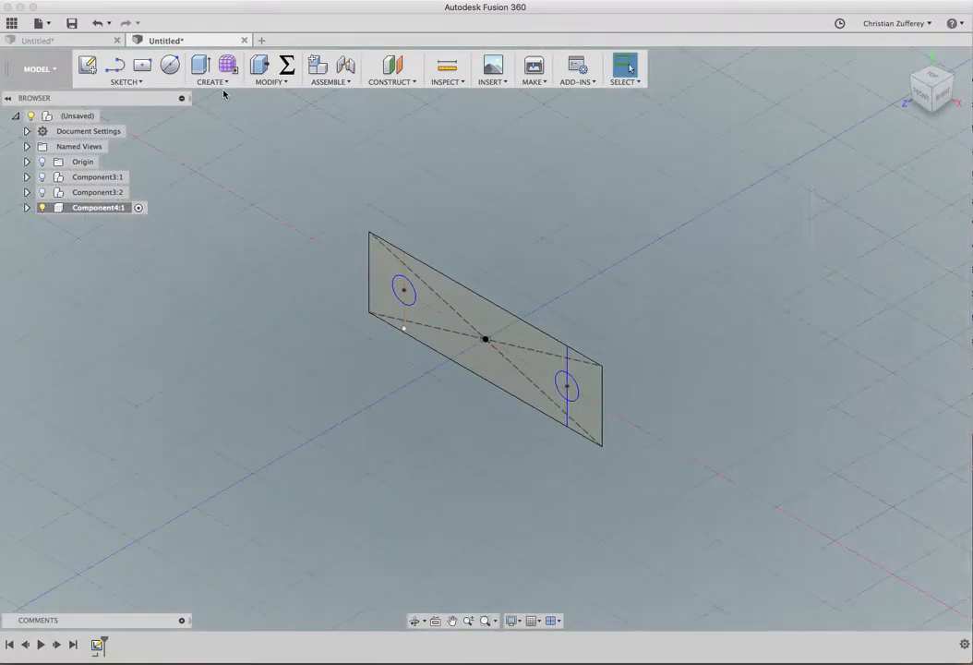
pyautogui.click(259, 65)
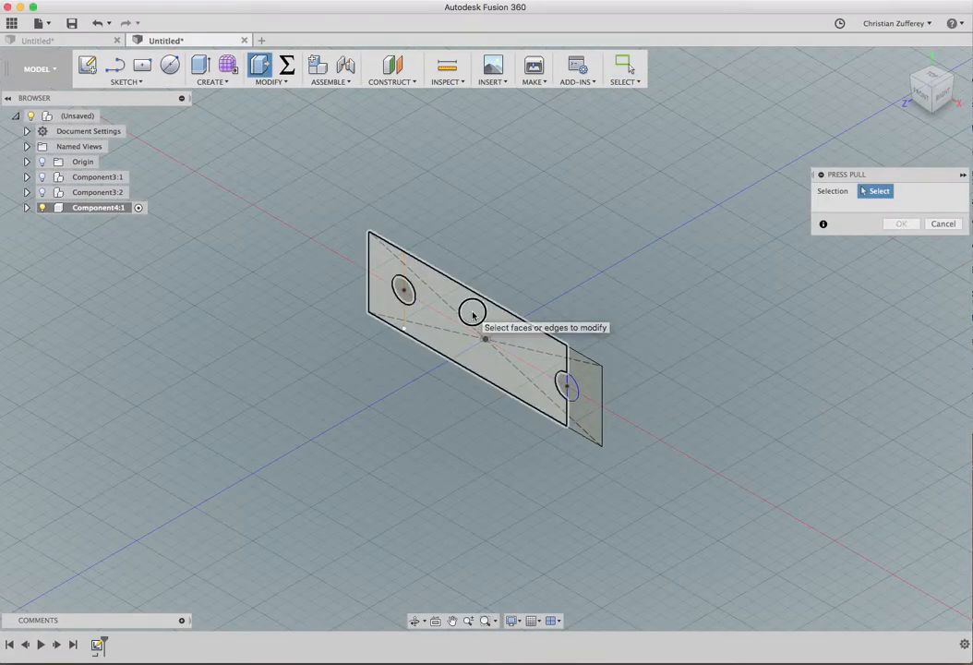
pyautogui.click(473, 316)
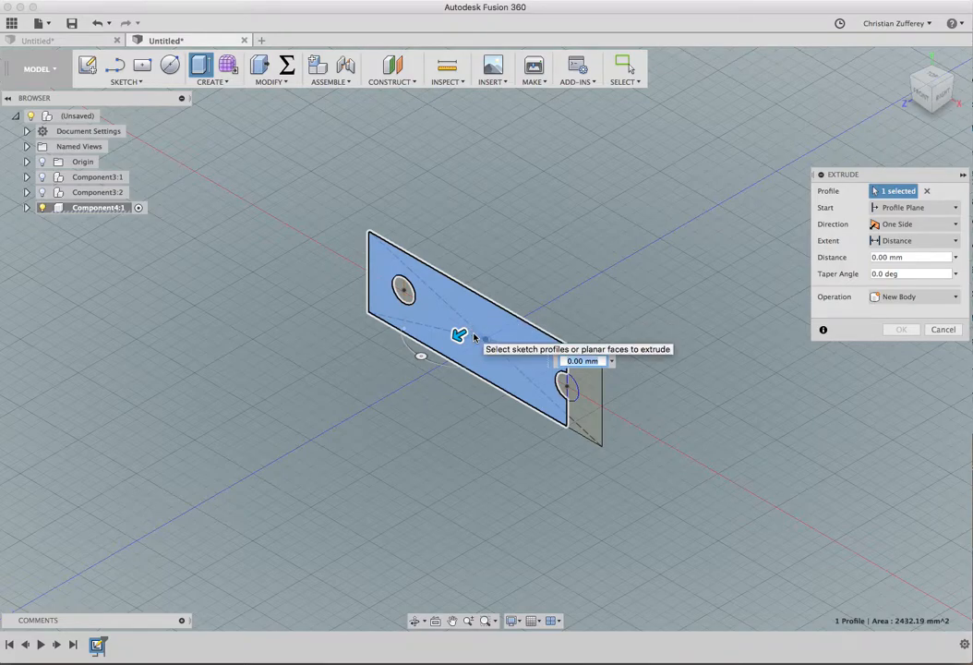
pyautogui.click(99, 23)
pyautogui.click(100, 24)
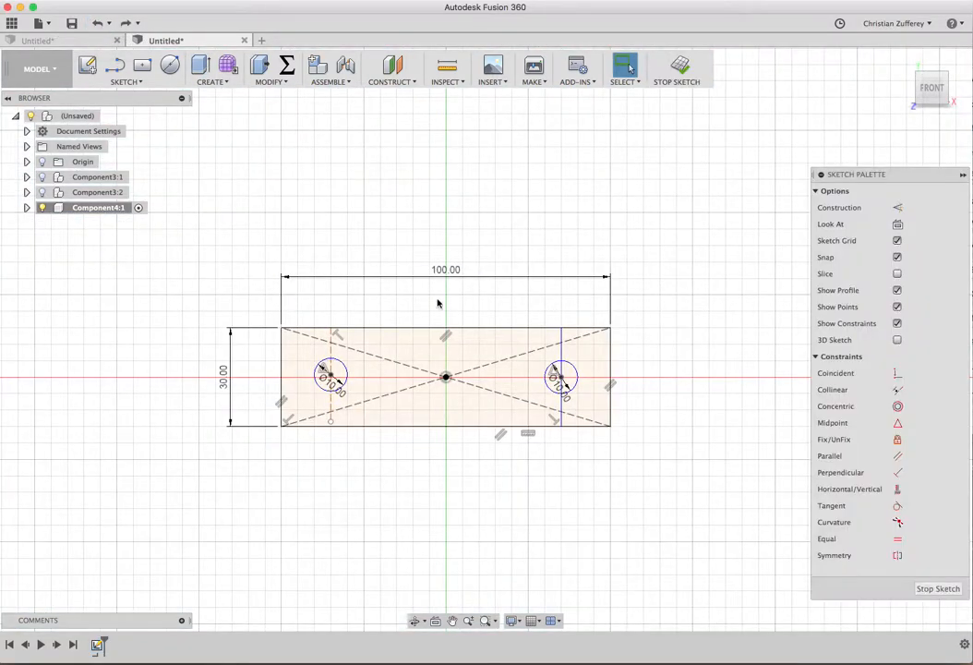
# Convert the vertical line through the right circle to construction geometry and finish the sketch
pyautogui.click(562, 341)
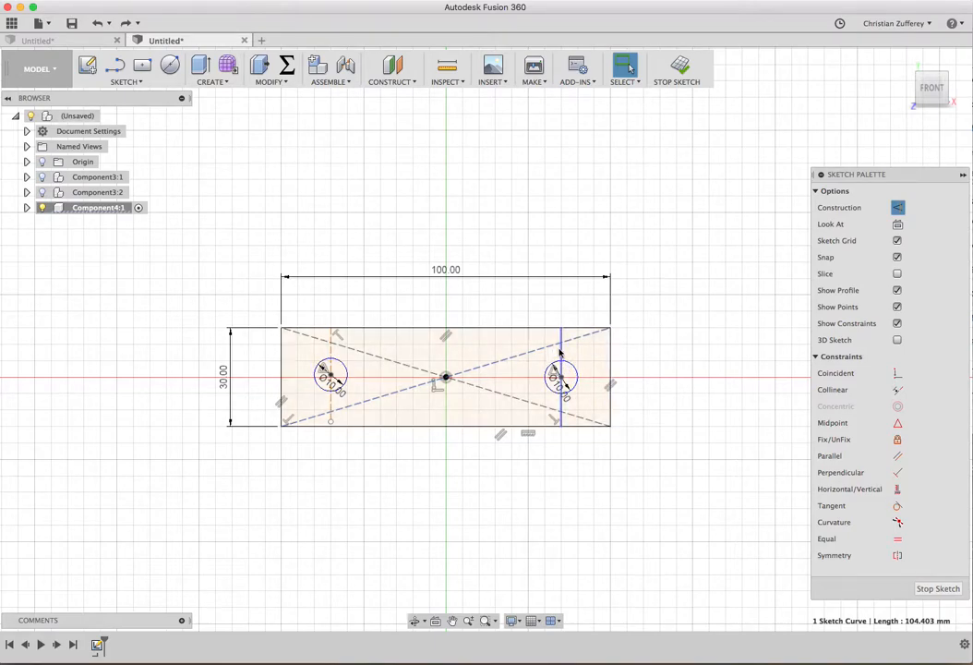
pyautogui.click(900, 210)
pyautogui.click(900, 210)
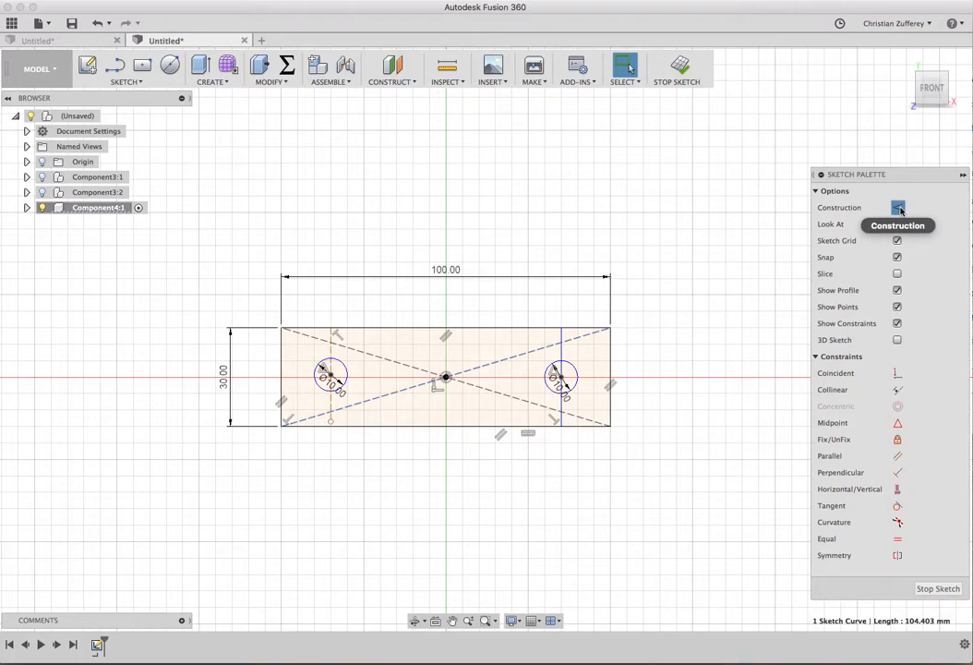
pyautogui.click(562, 355)
pyautogui.click(898, 208)
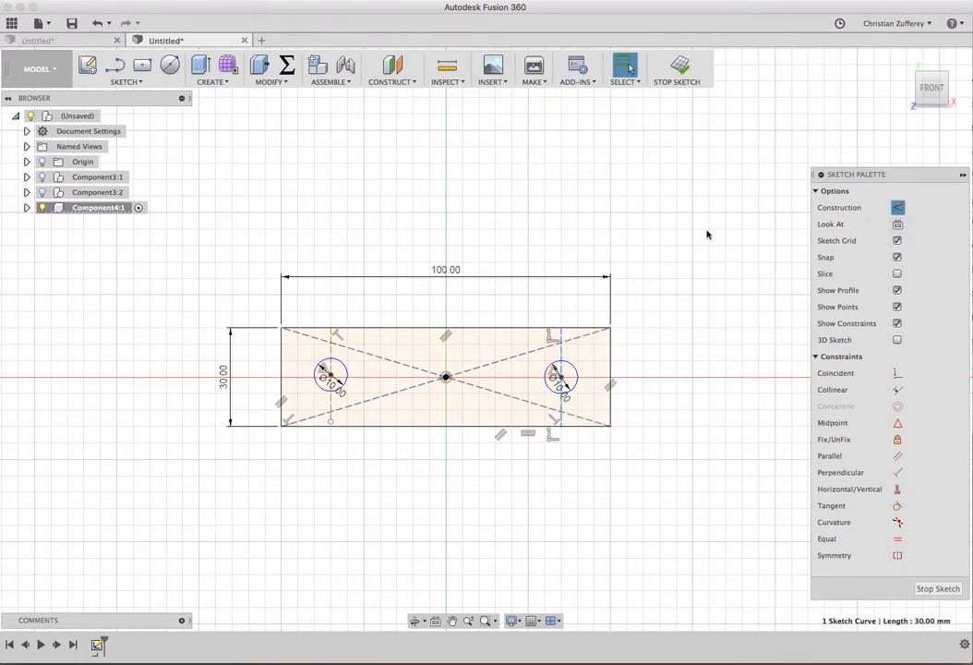
pyautogui.click(686, 58)
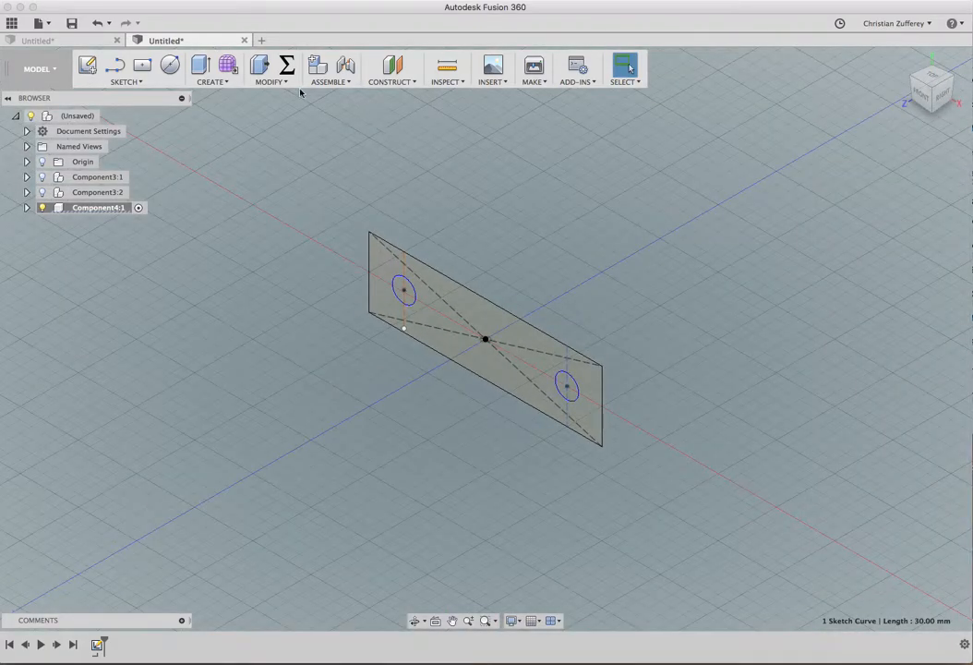
# Extrude the plate profile around the two holes 5 mm as a new body
pyautogui.click(261, 66)
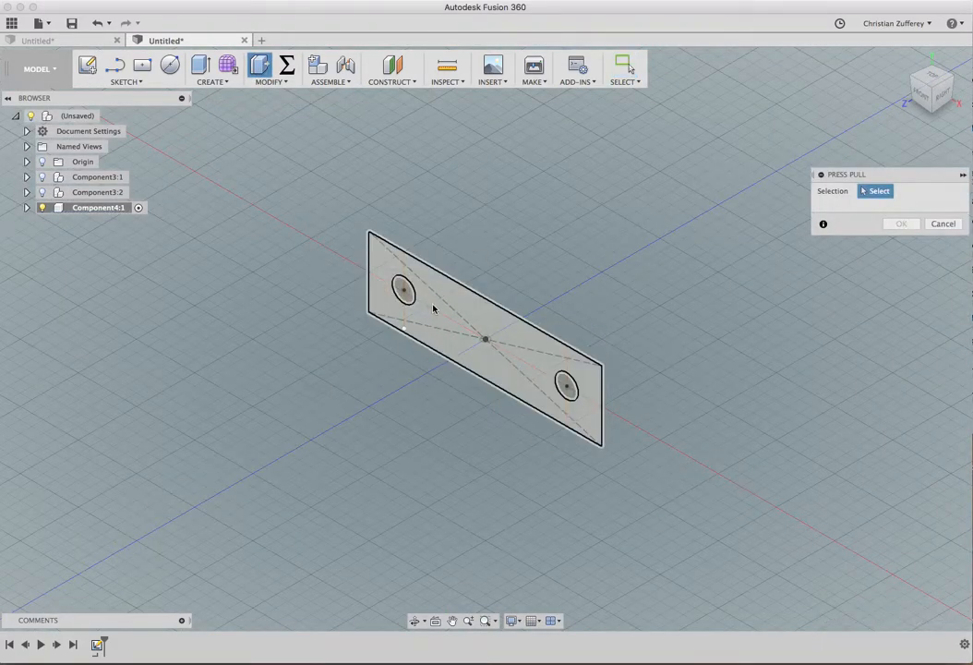
pyautogui.click(447, 315)
pyautogui.moveTo(476, 341); pyautogui.dragTo(461, 354)
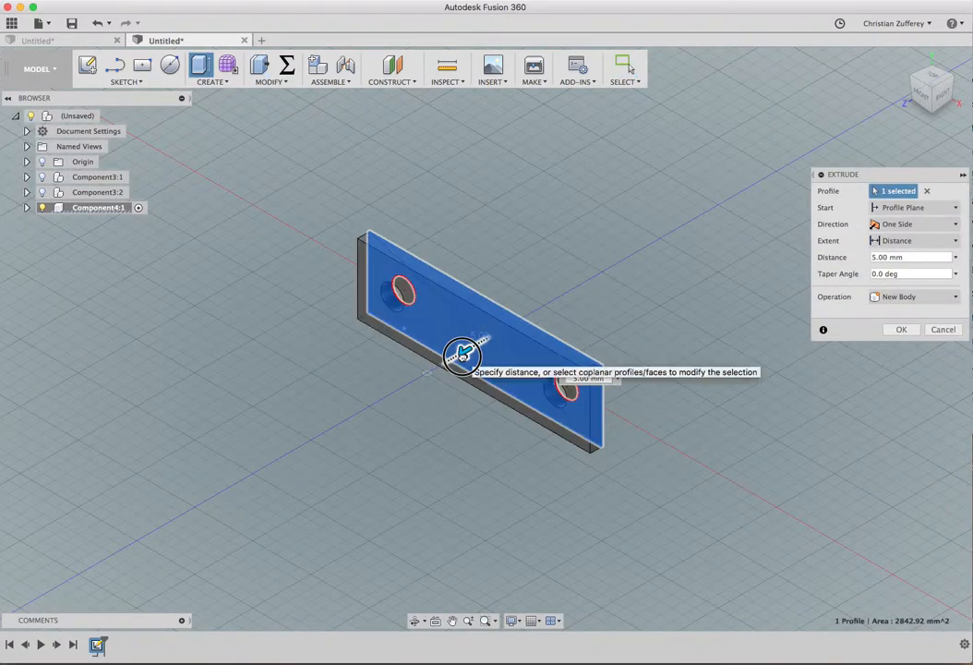
pyautogui.press('Return')
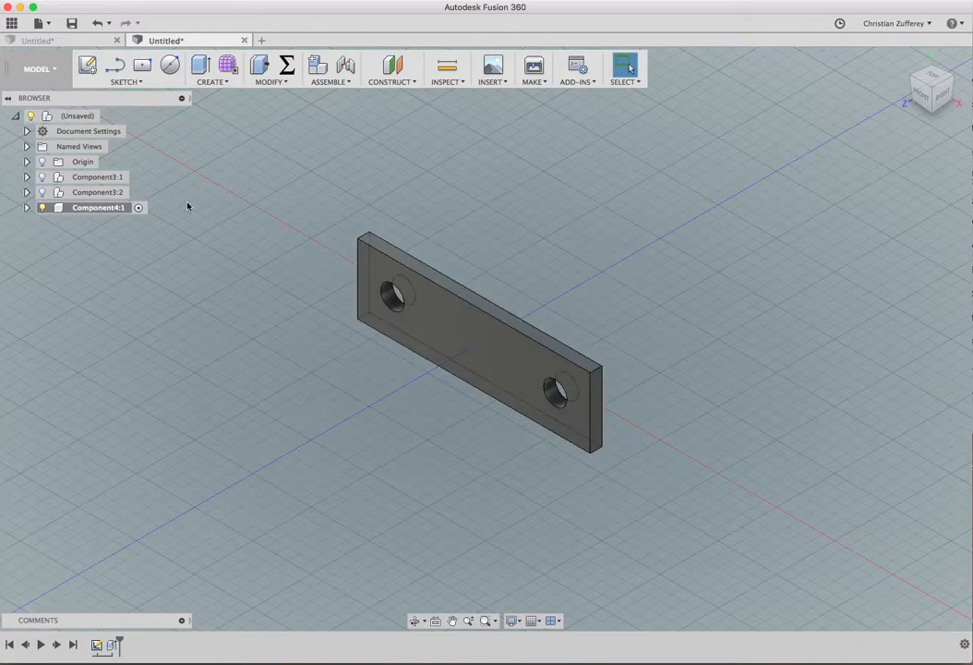
# Copy the plate component, paste it into the top-level assembly and move the copy 95 mm along Z
pyautogui.rightClick(72, 210)
pyautogui.click(100, 379)
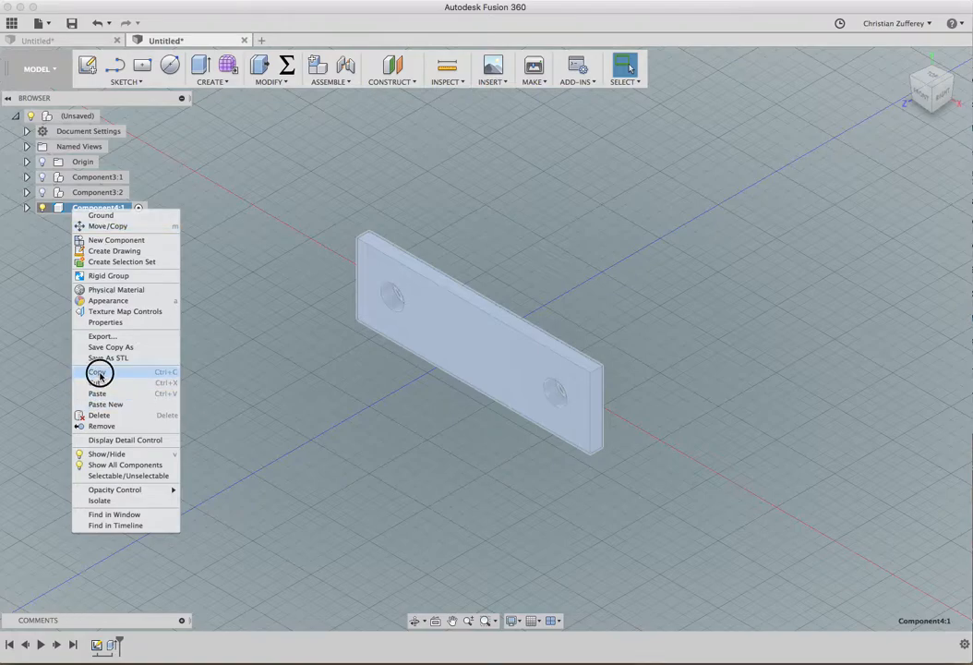
pyautogui.rightClick(72, 117)
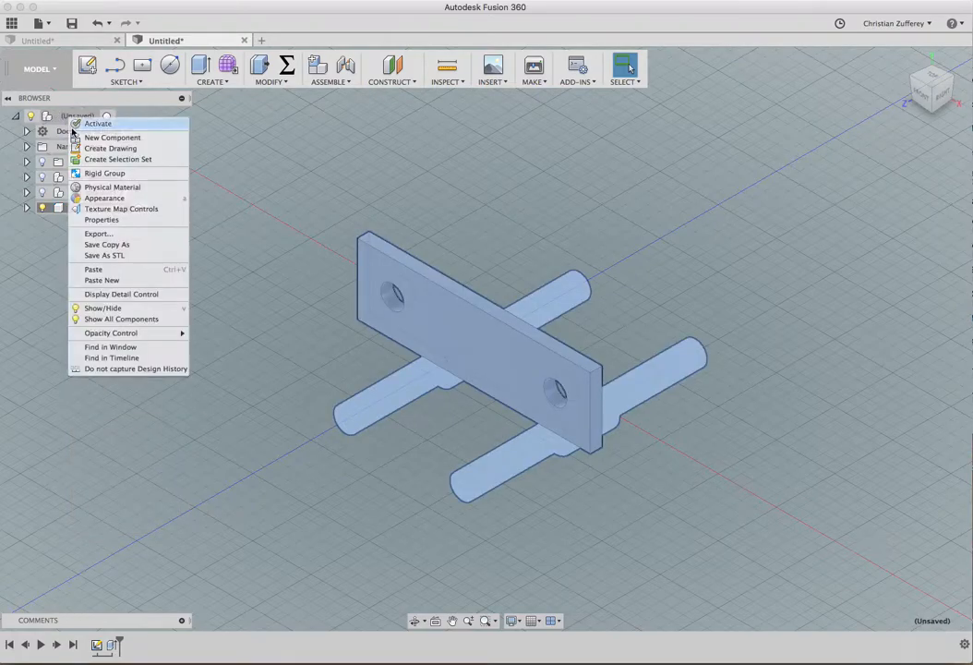
pyautogui.click(83, 269)
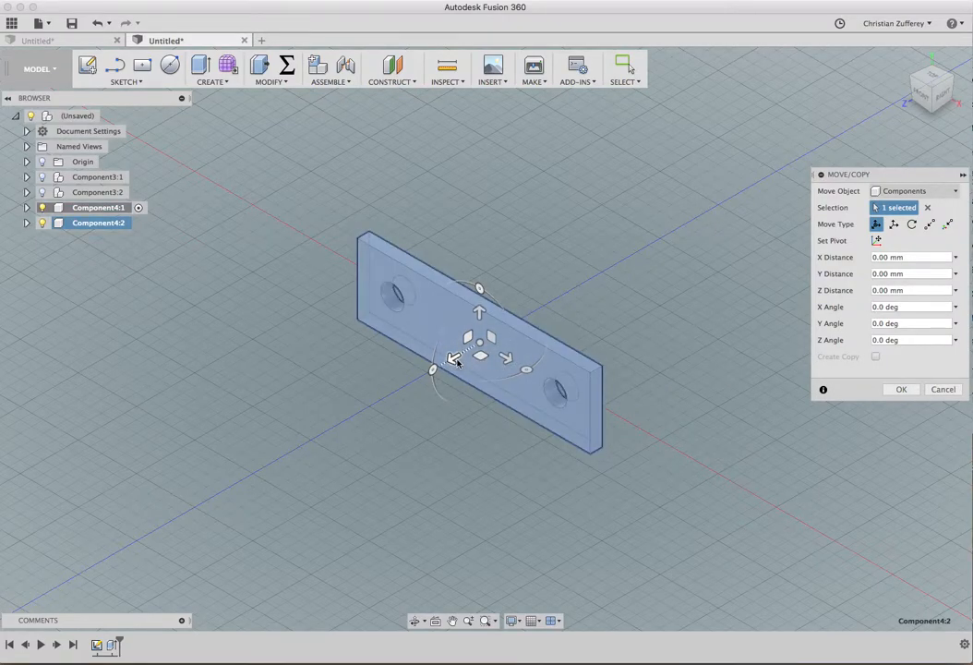
pyautogui.moveTo(454, 359); pyautogui.dragTo(231, 486)
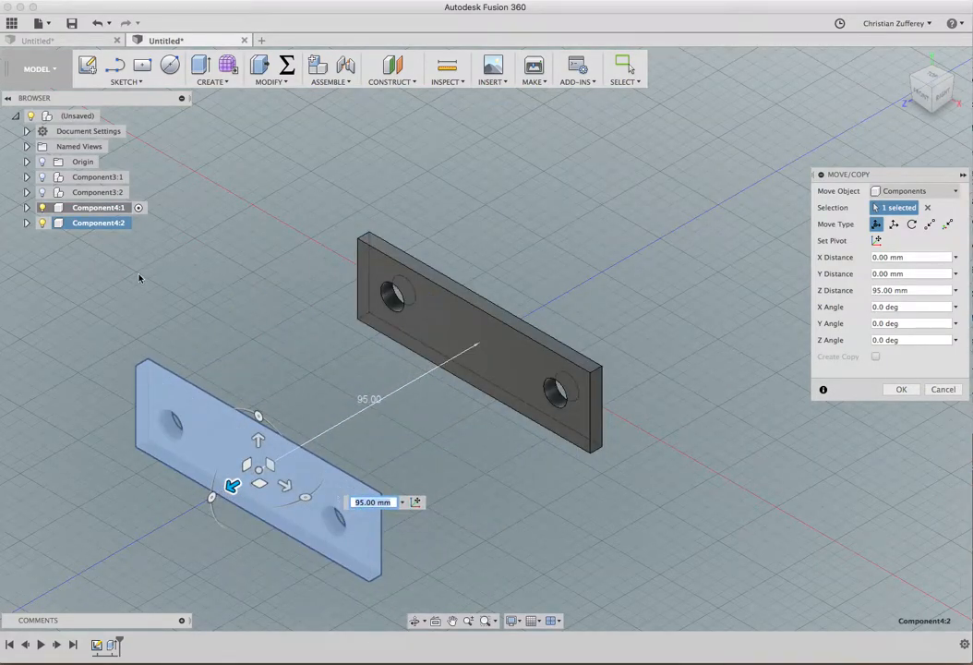
pyautogui.press('Return')
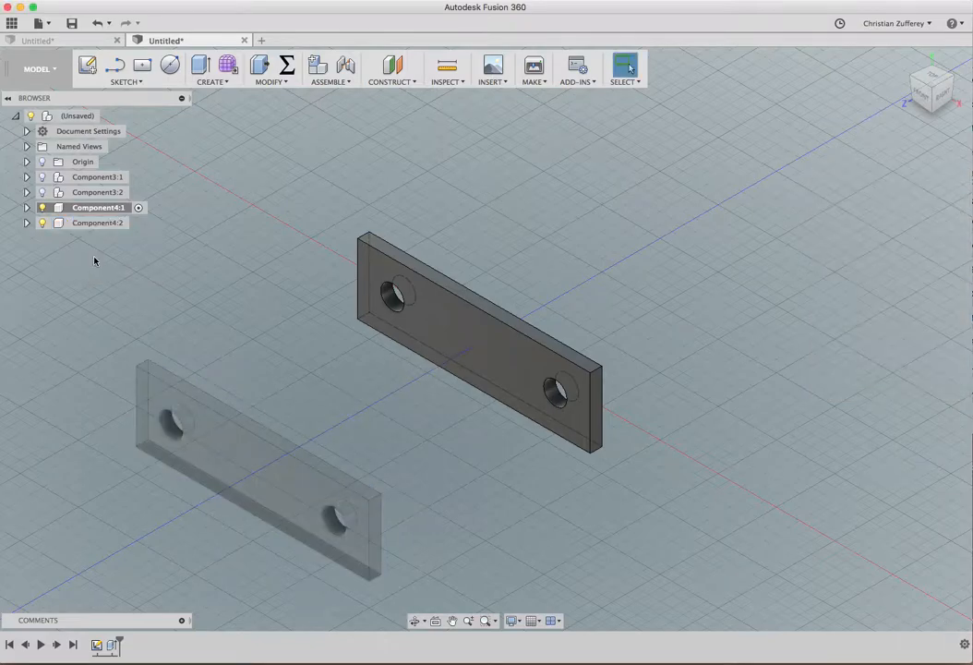
# Show both rod-and-sleeve components and move them clear of the plates, one to each side
pyautogui.click(42, 177)
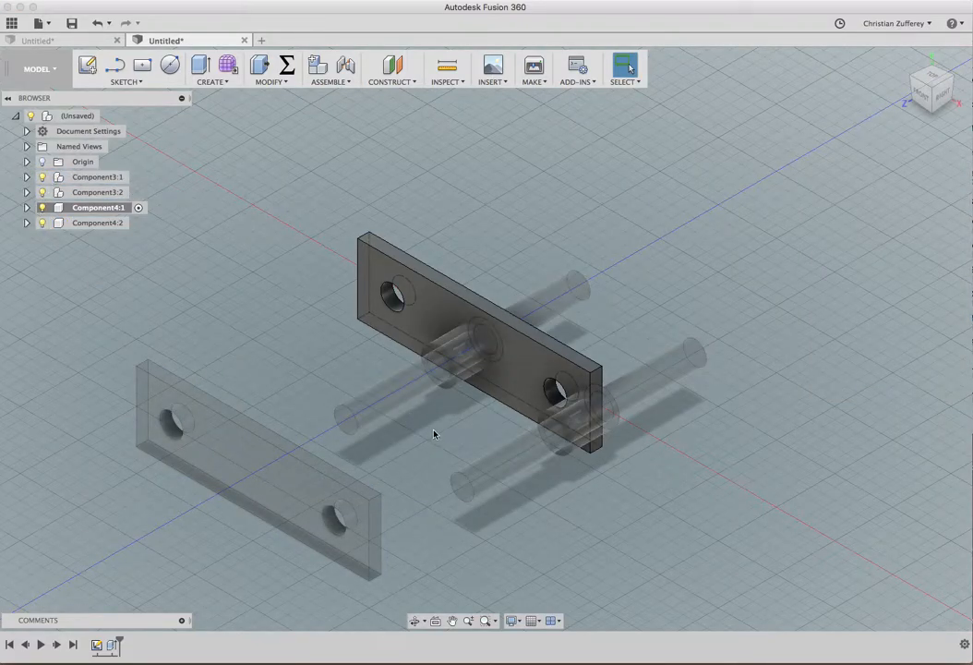
pyautogui.moveTo(374, 399); pyautogui.dragTo(208, 232)
pyautogui.moveTo(515, 484); pyautogui.dragTo(694, 518)
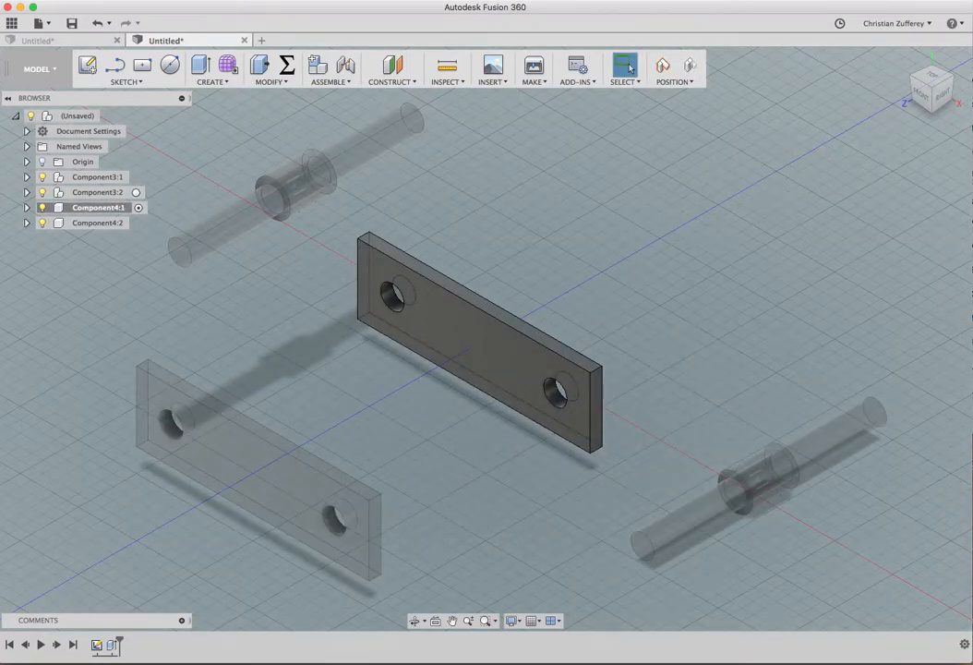
# Activate the top-level assembly component
pyautogui.doubleClick(69, 117)
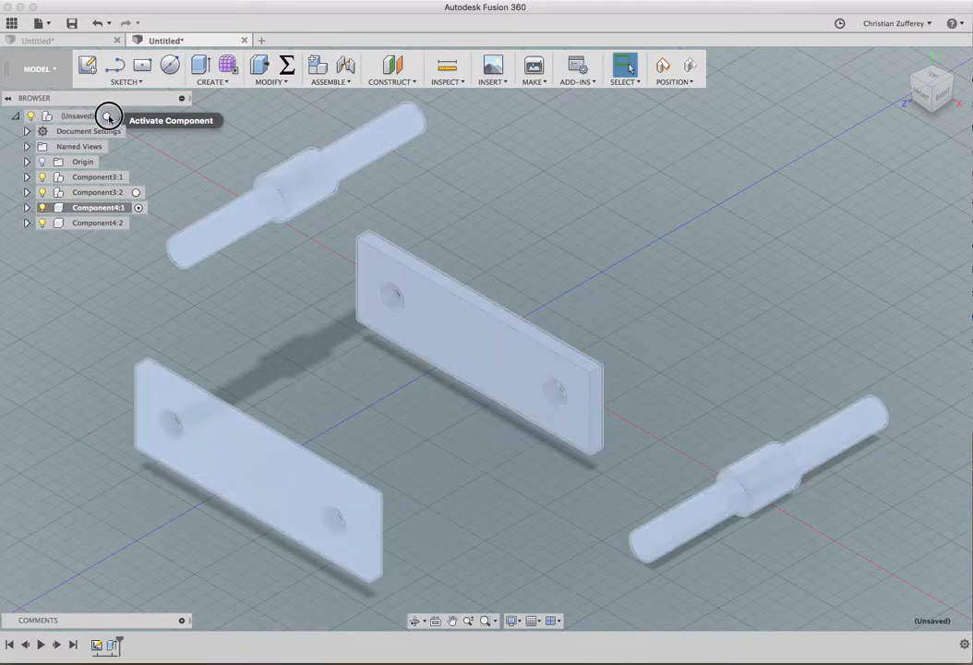
pyautogui.click(109, 116)
pyautogui.click(256, 327)
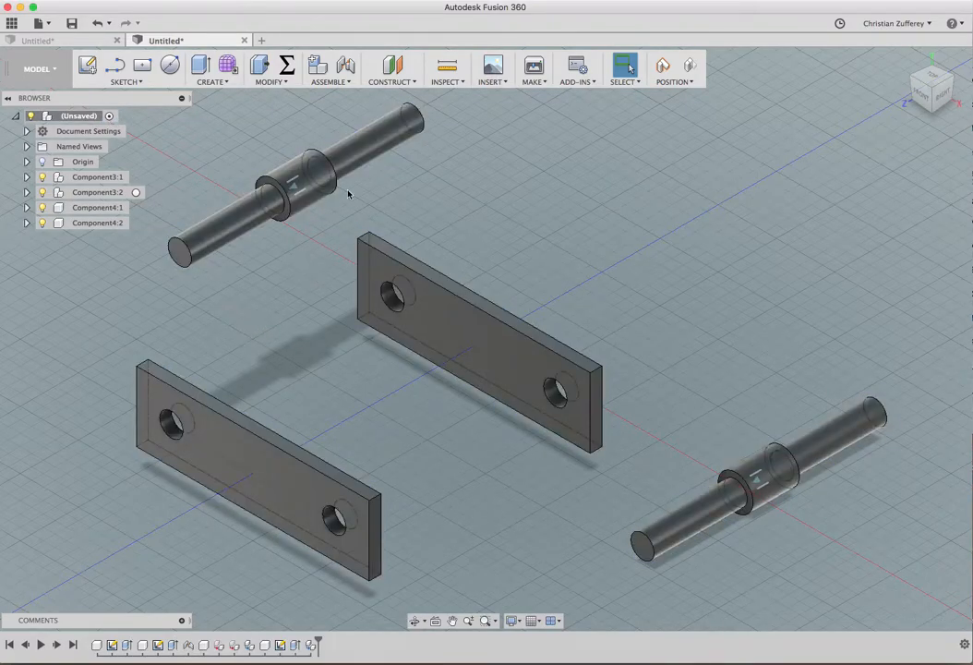
# Create a rigid joint between the left hole of the copied front plate and the front end of the left rod
pyautogui.click(335, 80)
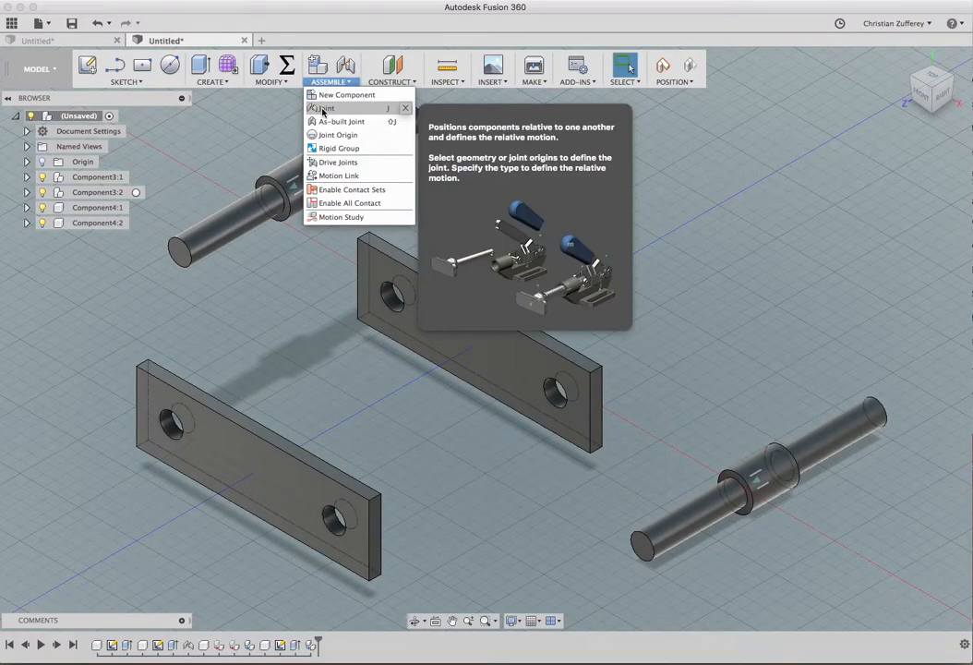
pyautogui.click(325, 109)
pyautogui.click(515, 356)
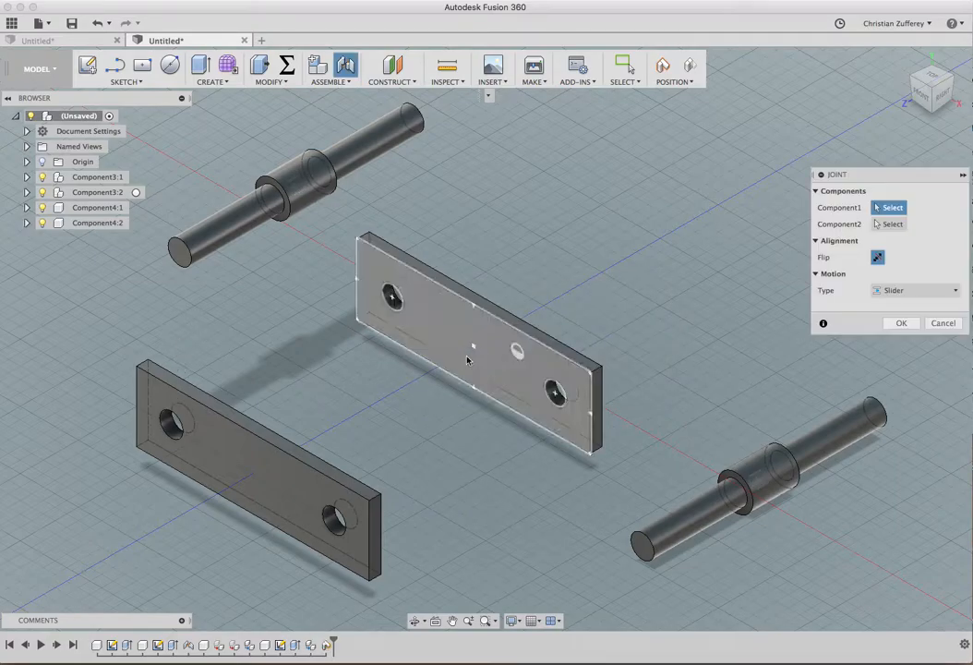
pyautogui.click(170, 424)
pyautogui.click(177, 254)
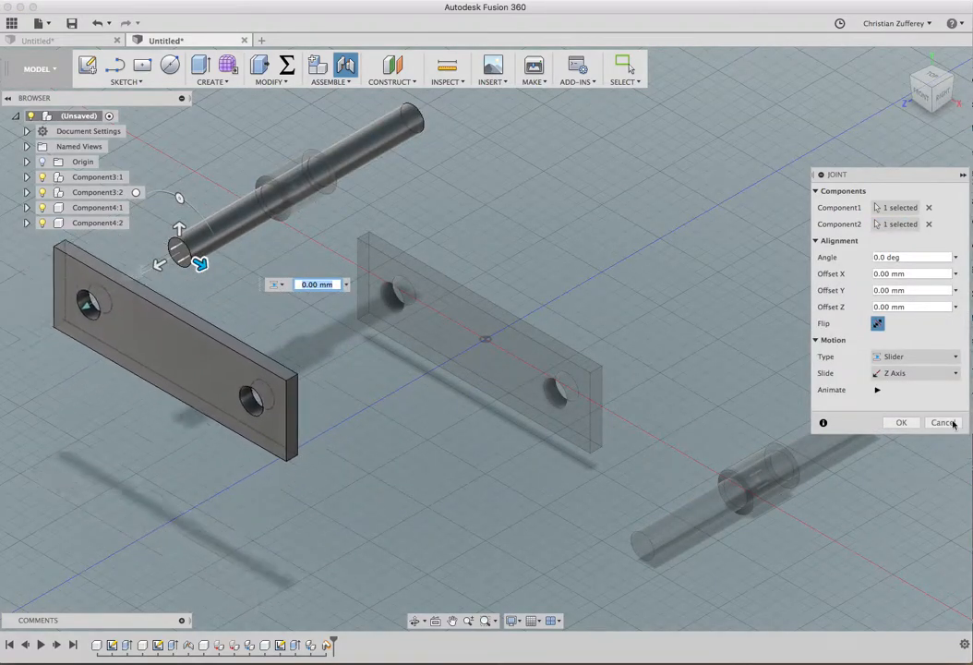
pyautogui.click(941, 357)
pyautogui.click(911, 375)
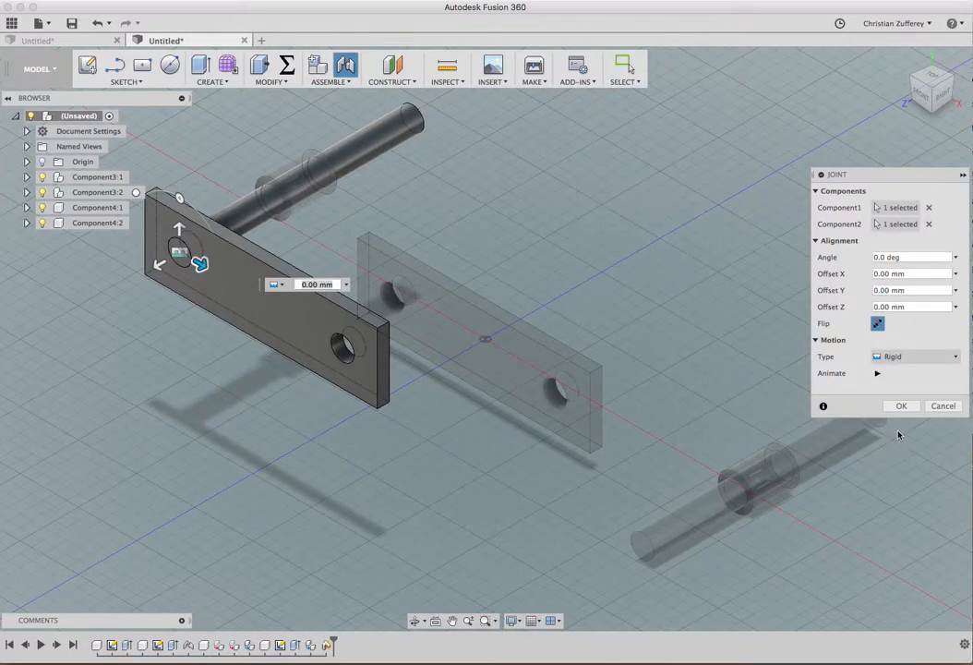
pyautogui.click(902, 406)
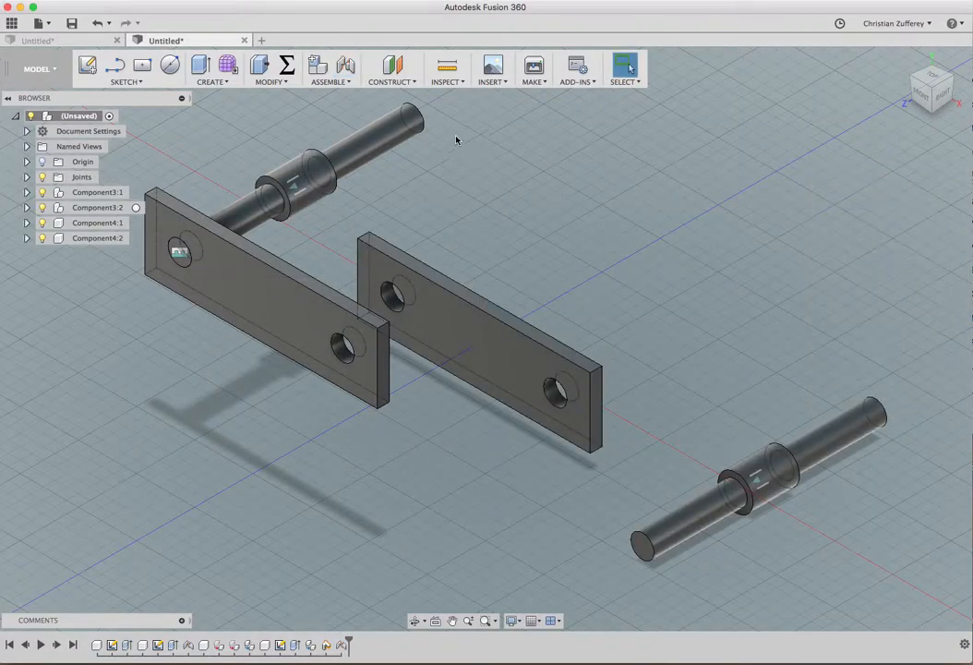
# Create a rigid joint between the rear end of the left rod and the left hole of the back plate
pyautogui.click(331, 82)
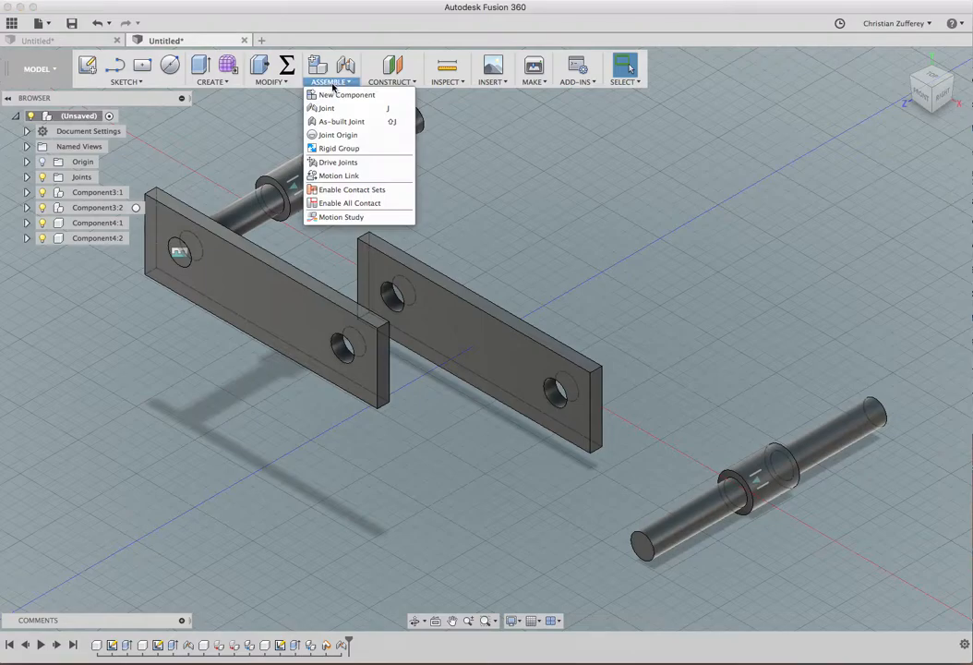
pyautogui.click(329, 108)
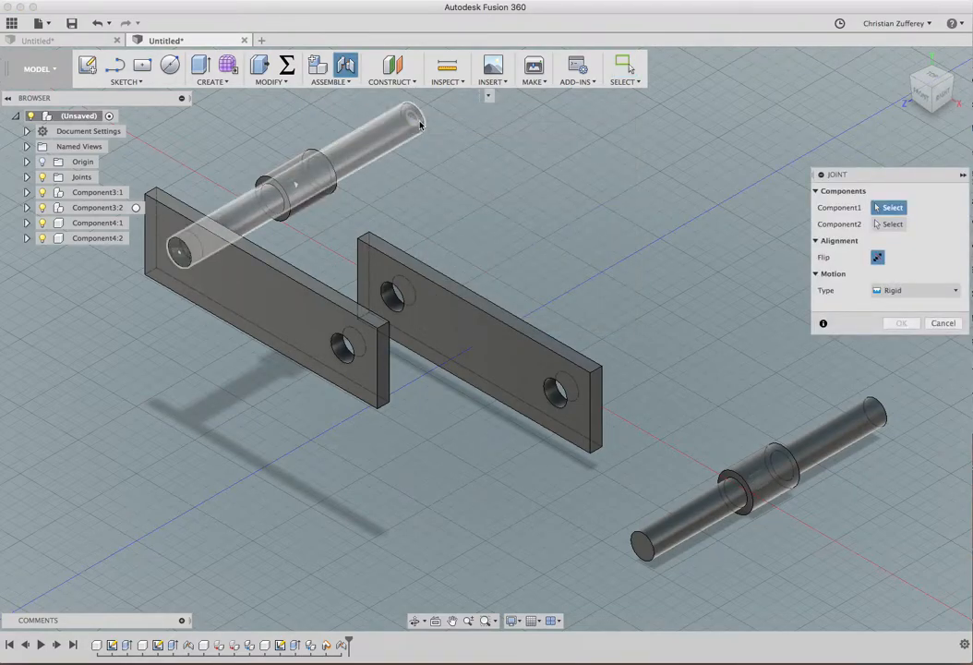
pyautogui.click(412, 114)
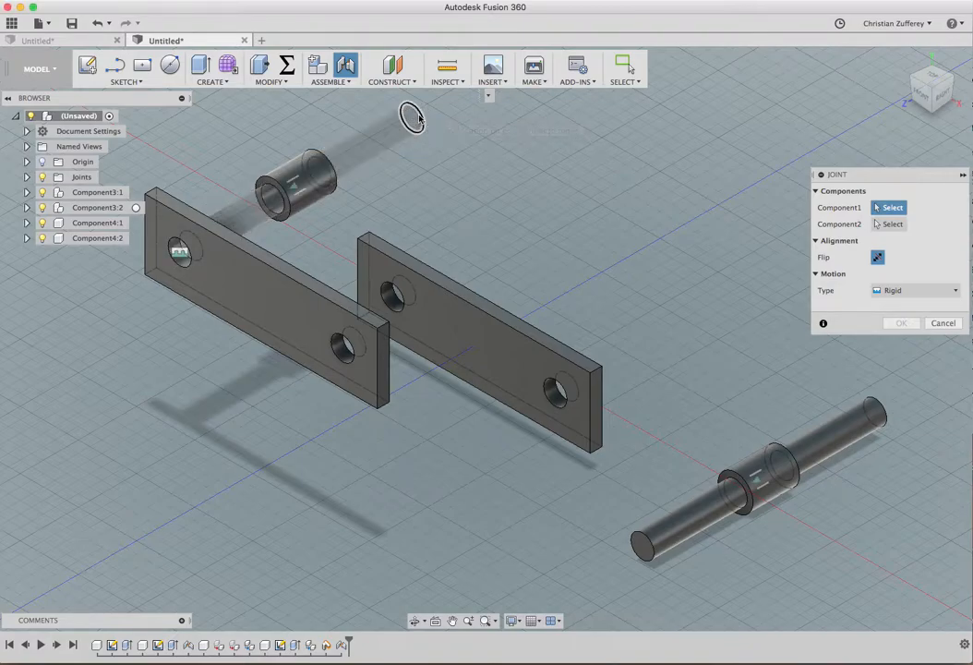
pyautogui.click(407, 294)
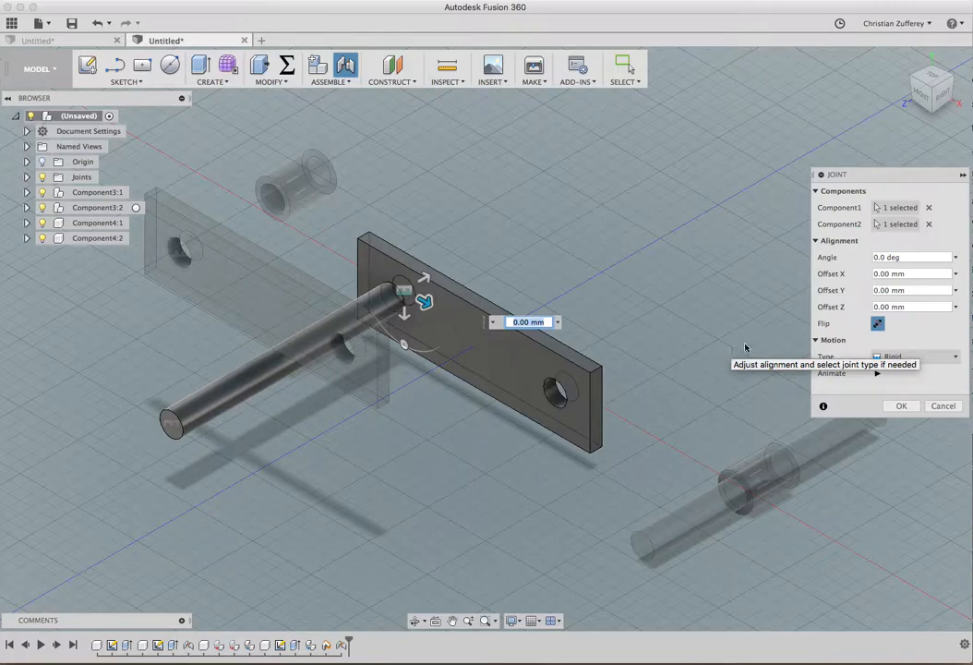
pyautogui.click(898, 409)
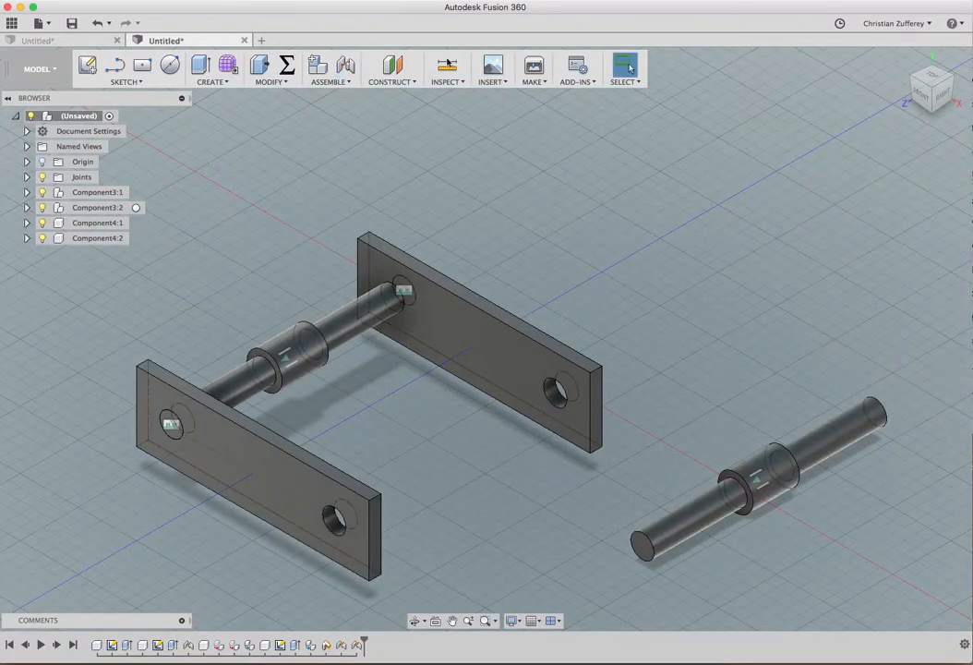
# Create a rigid joint between the right hole of the front plate and the front end of the right rod
pyautogui.click(330, 80)
pyautogui.click(374, 111)
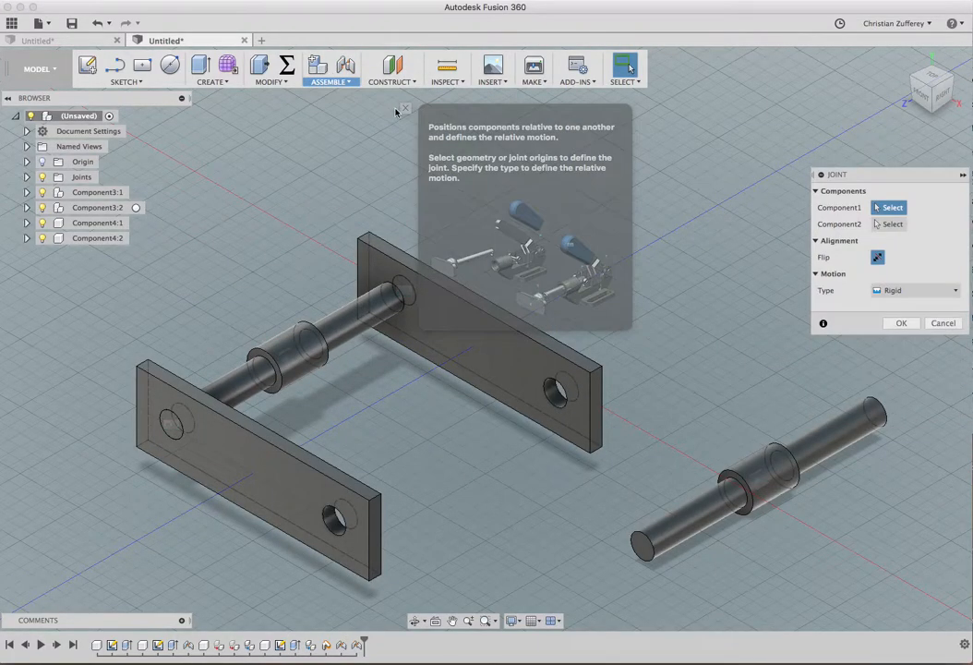
pyautogui.click(333, 523)
pyautogui.click(640, 546)
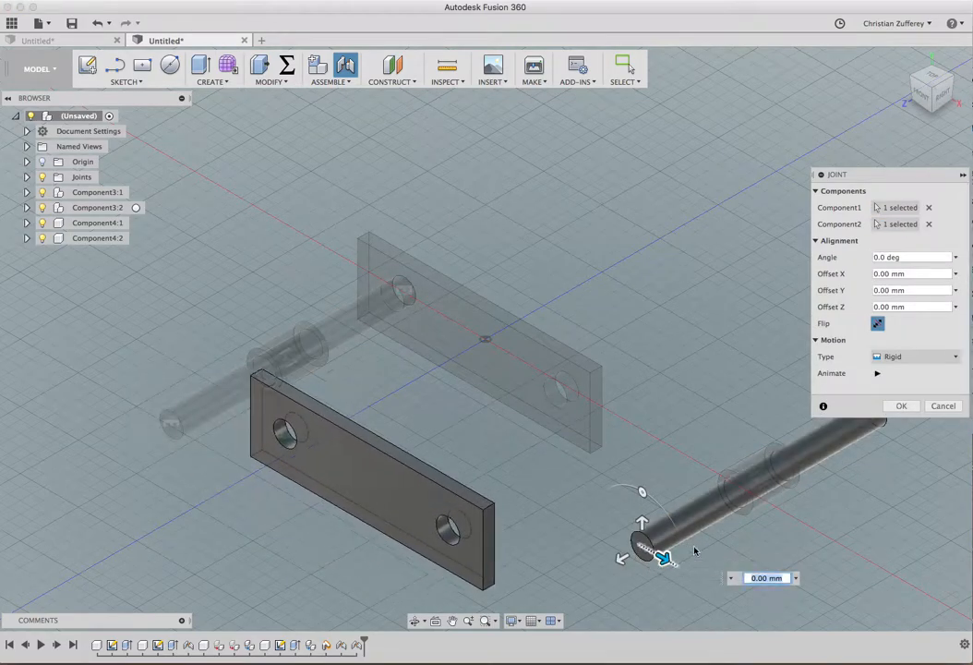
pyautogui.click(901, 405)
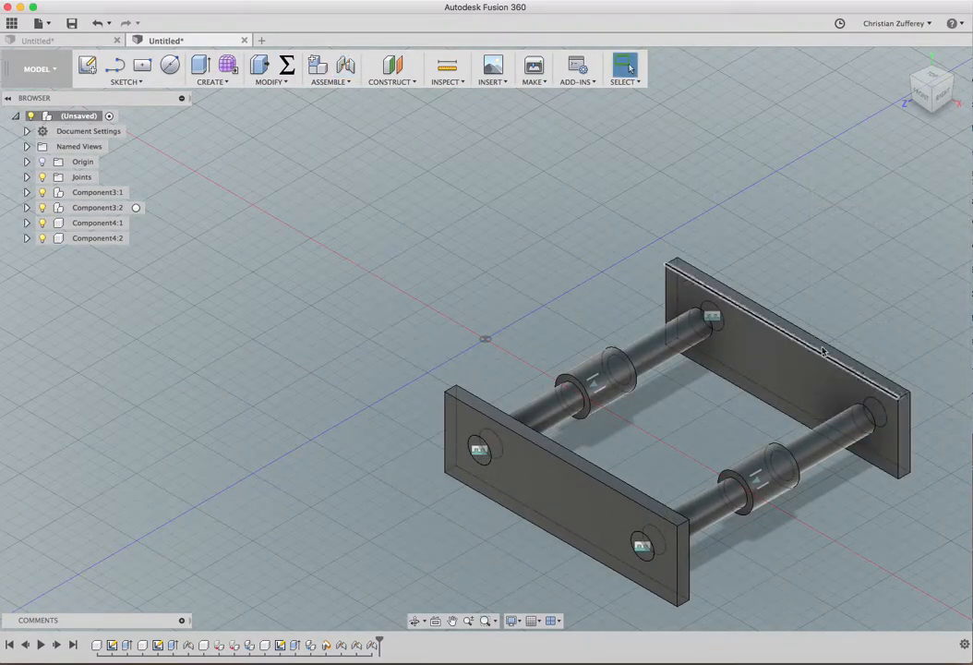
# Move the joined assembly back around the origin, then ground the front plate Component4:2 with its position captured
pyautogui.moveTo(555, 405); pyautogui.dragTo(329, 313)
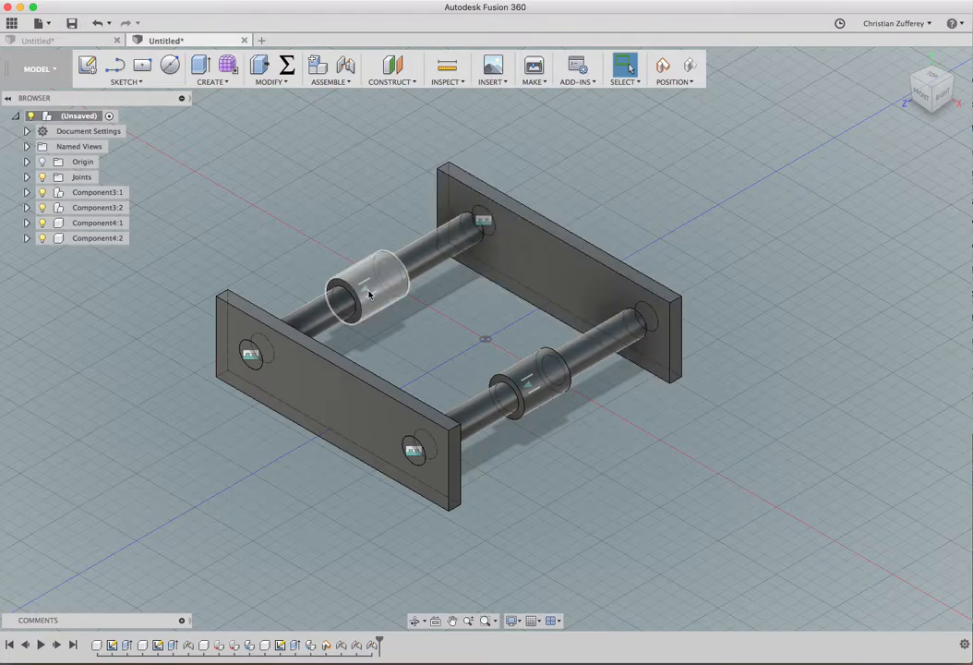
pyautogui.moveTo(395, 277)
pyautogui.mouseDown()
pyautogui.moveTo(388, 282)
pyautogui.moveTo(399, 288)
pyautogui.mouseUp()
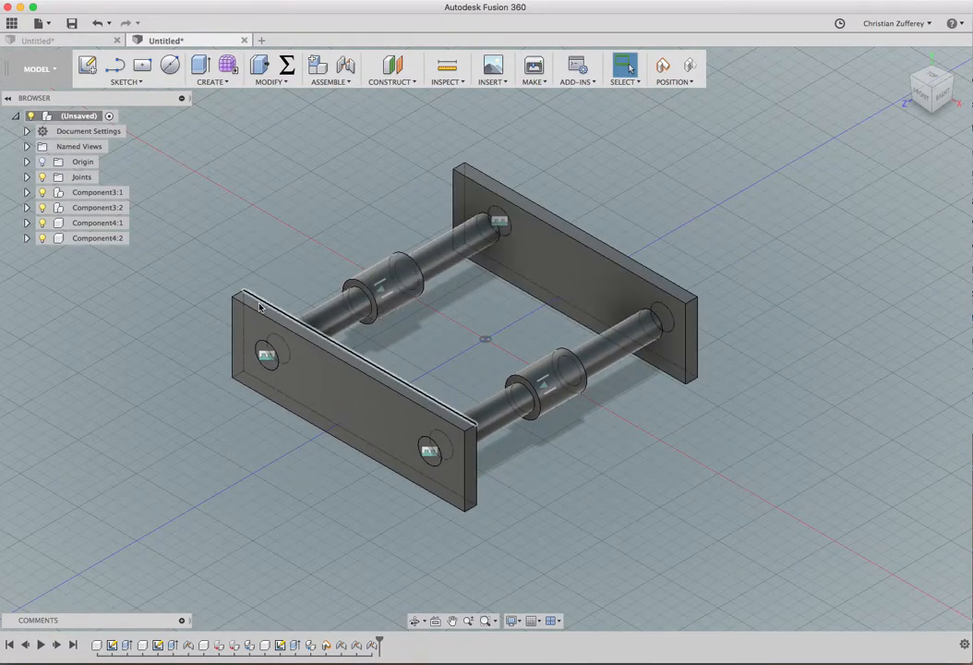
pyautogui.rightClick(101, 238)
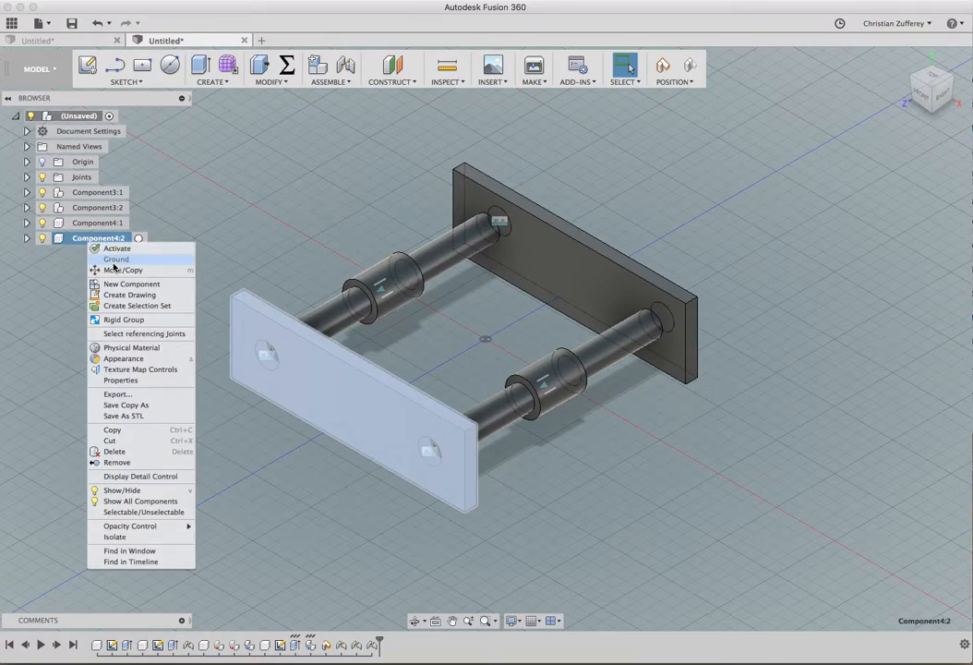
pyautogui.click(115, 259)
pyautogui.click(531, 350)
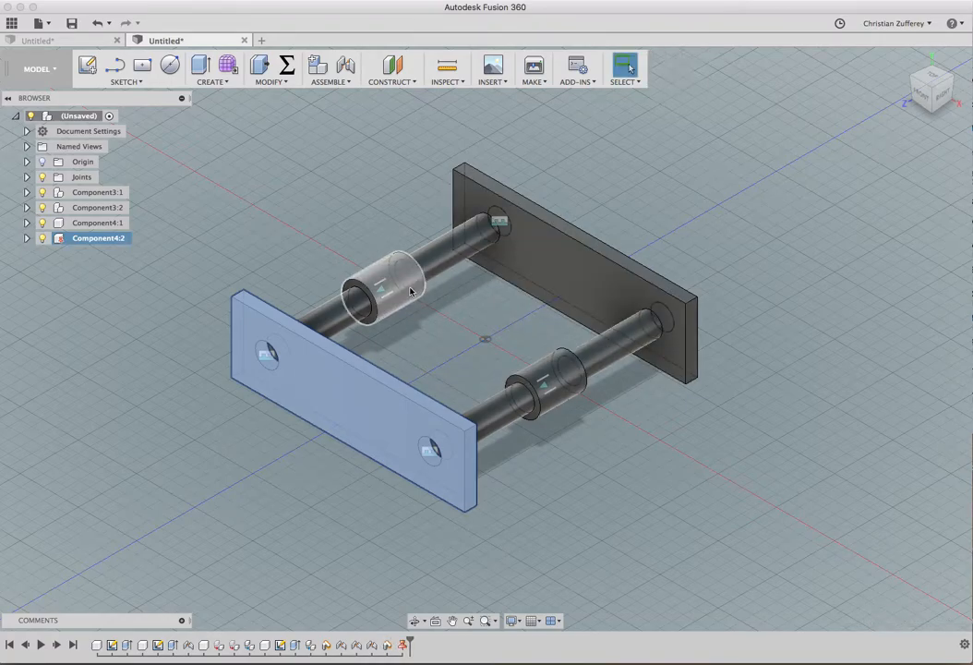
# Slide the left sleeve along its rod and enable contact for all components
pyautogui.moveTo(401, 286)
pyautogui.mouseDown()
pyautogui.moveTo(388, 296)
pyautogui.moveTo(506, 229)
pyautogui.moveTo(248, 381)
pyautogui.moveTo(552, 227)
pyautogui.moveTo(326, 339)
pyautogui.moveTo(630, 224)
pyautogui.moveTo(308, 345)
pyautogui.moveTo(413, 300)
pyautogui.mouseUp()
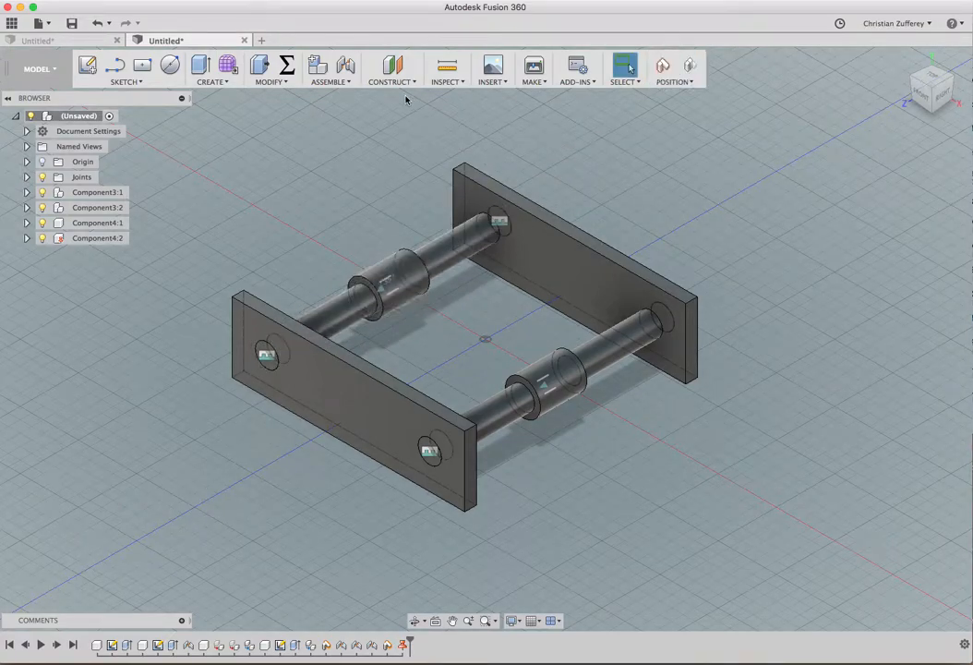
pyautogui.click(348, 82)
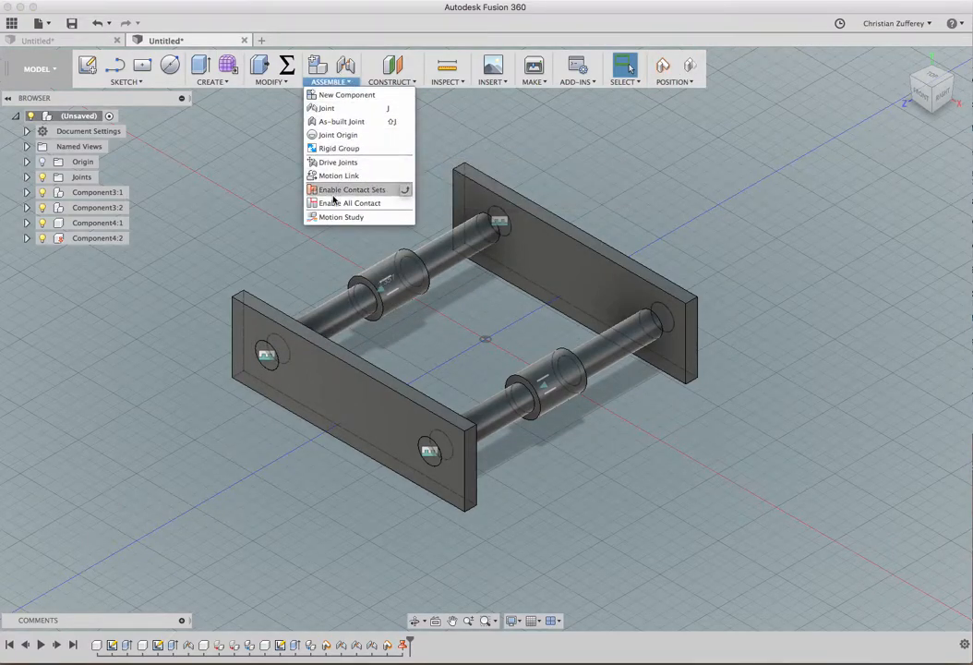
pyautogui.click(328, 205)
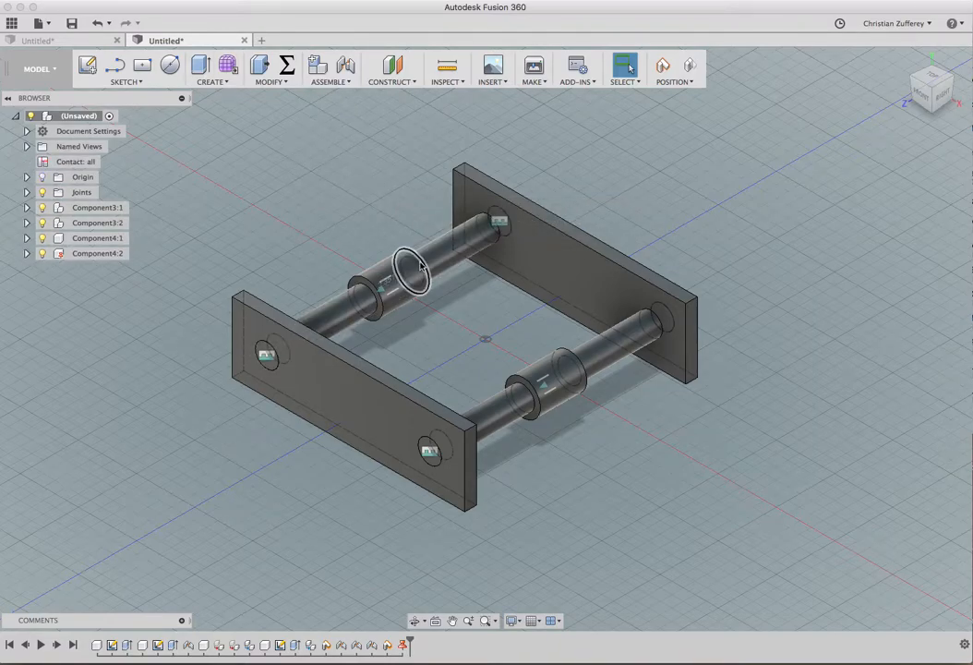
# Slide both sleeves along their rods up to the back plate
pyautogui.moveTo(392, 273); pyautogui.dragTo(448, 288)
pyautogui.moveTo(556, 389); pyautogui.dragTo(620, 375)
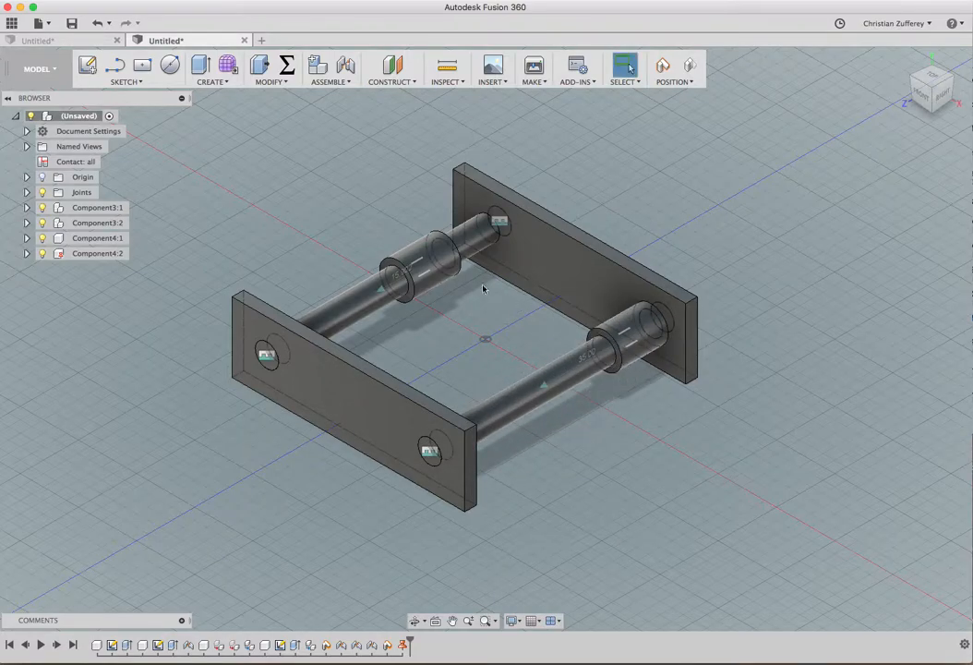
pyautogui.moveTo(426, 265); pyautogui.dragTo(496, 242)
# Capture the position, join the two sleeves in a rigid group, and slide them together to about the middle of the rods
pyautogui.click(318, 81)
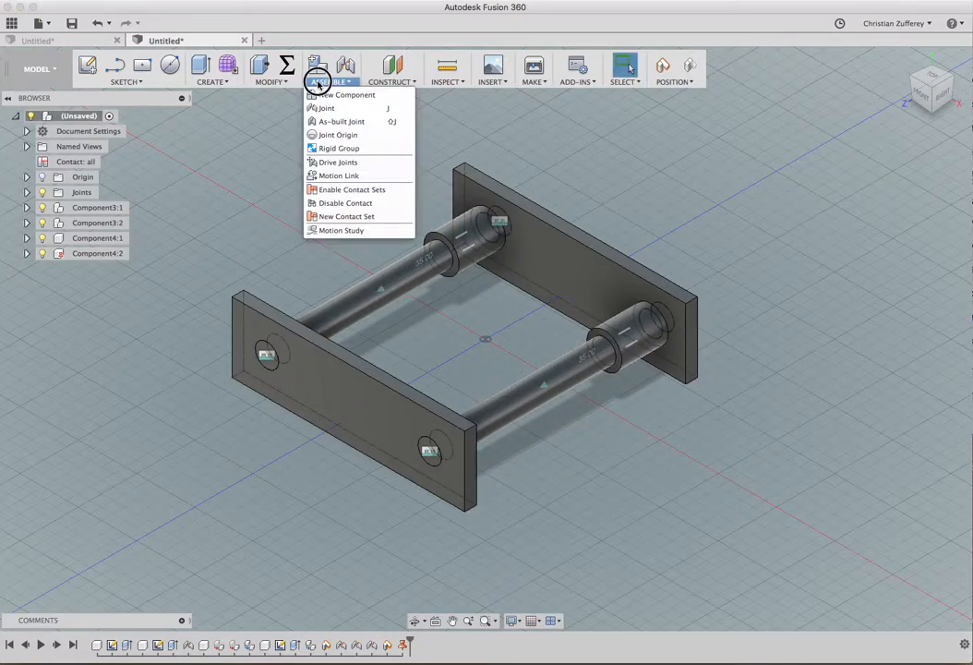
pyautogui.click(391, 148)
pyautogui.click(506, 352)
pyautogui.click(476, 238)
pyautogui.click(630, 333)
pyautogui.click(915, 242)
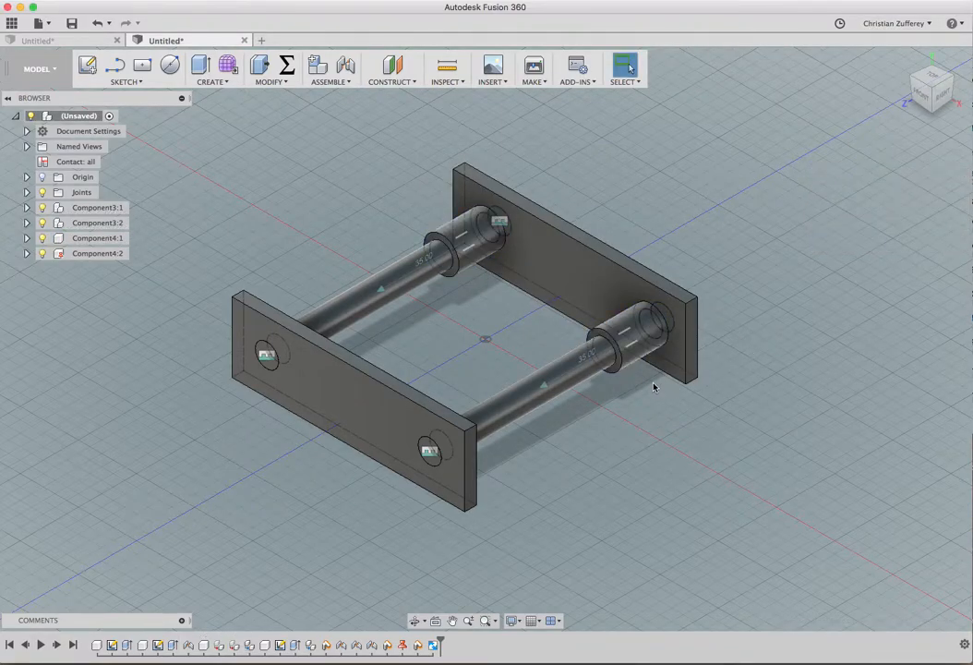
pyautogui.moveTo(637, 337); pyautogui.dragTo(541, 397)
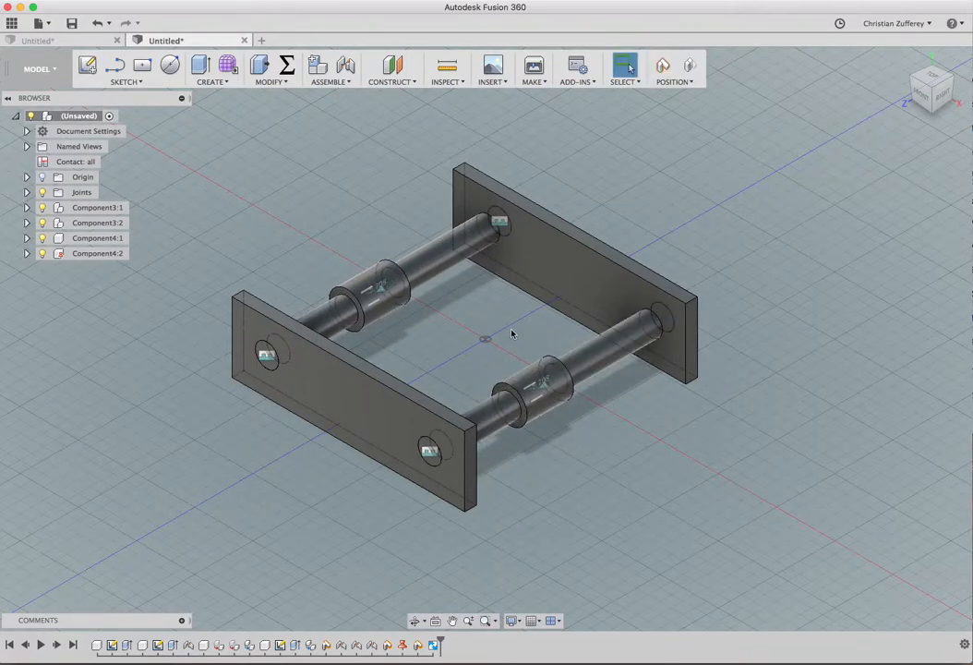
# Edit the rod's extrude feature and set its distance to 200 mm
pyautogui.click(335, 326)
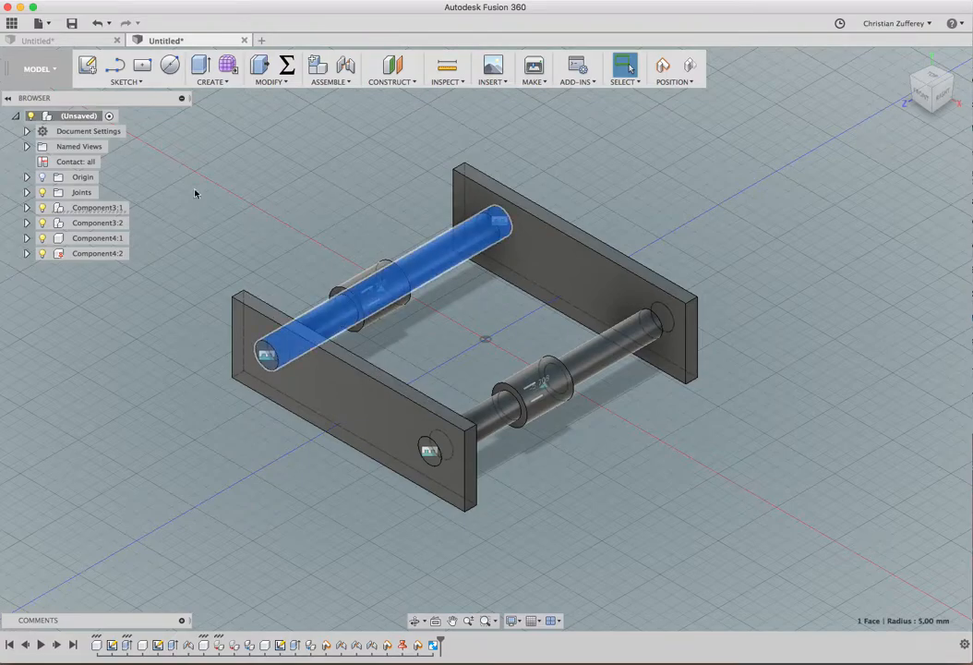
pyautogui.click(27, 208)
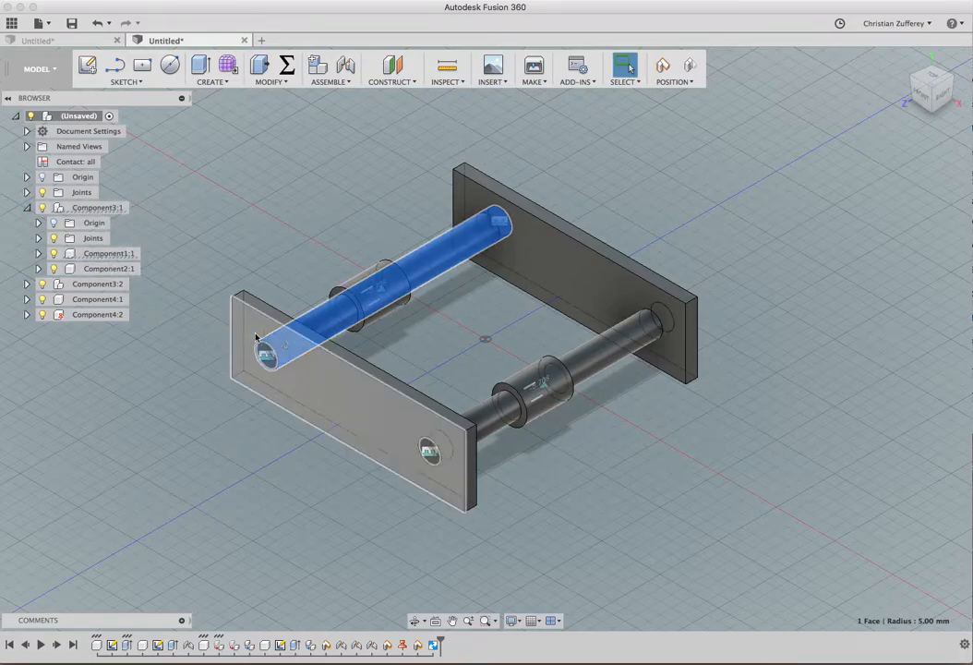
pyautogui.click(127, 646)
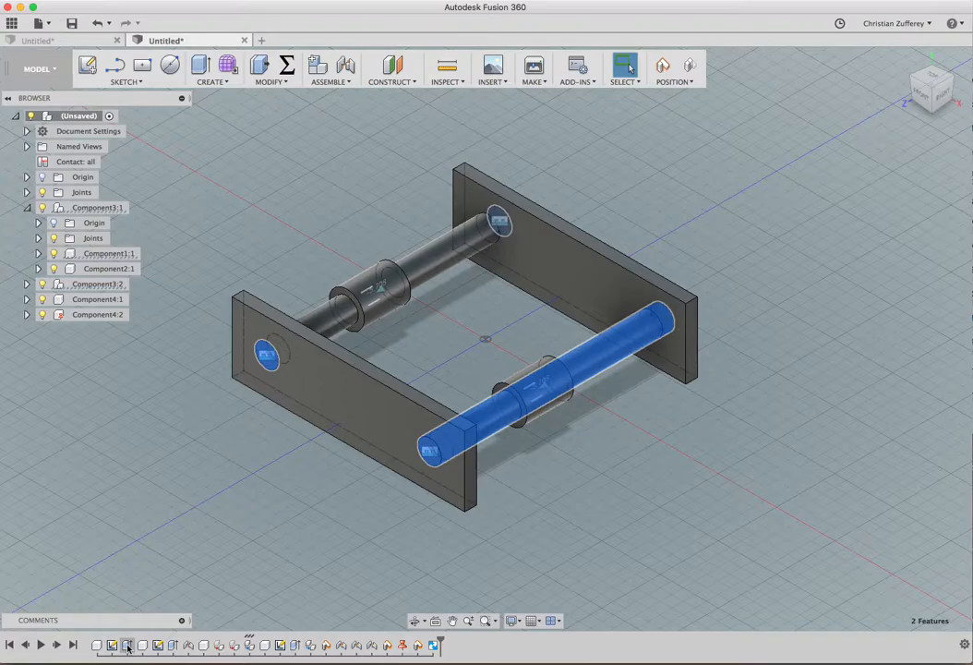
pyautogui.doubleClick(126, 645)
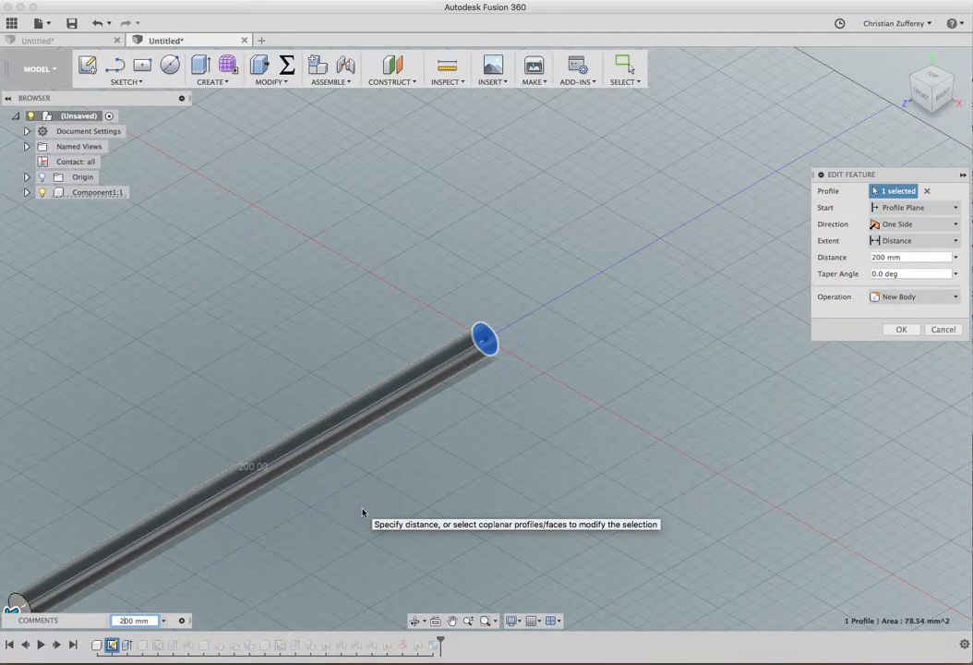
pyautogui.press('Return')
# Slide the grouped sleeves along the lengthened rods toward the back plate
pyautogui.scroll(-3, 663, 463)
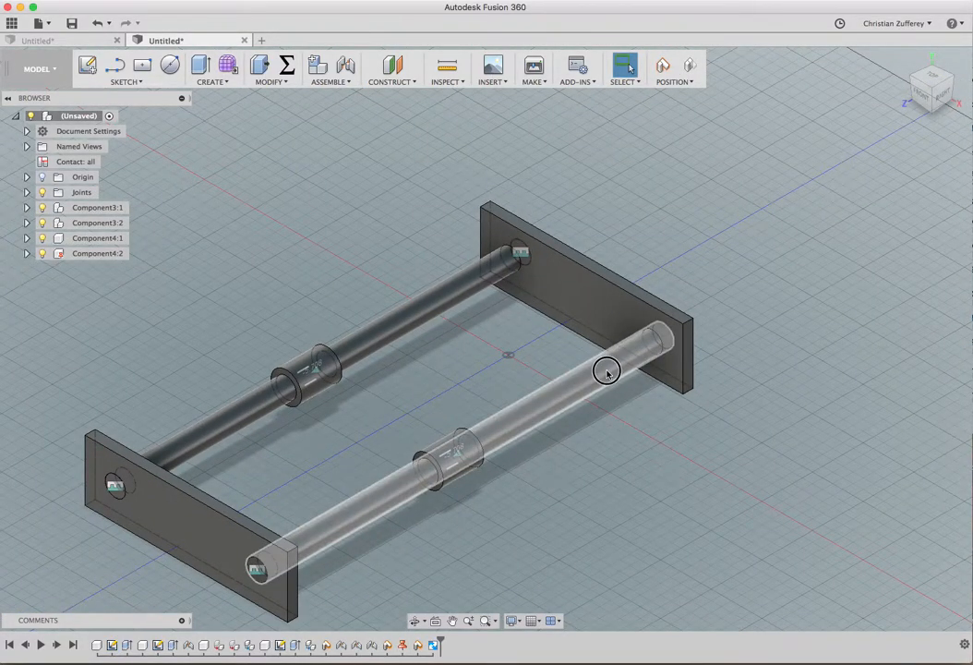
pyautogui.moveTo(606, 371); pyautogui.dragTo(661, 337)
pyautogui.moveTo(462, 422); pyautogui.dragTo(492, 414)
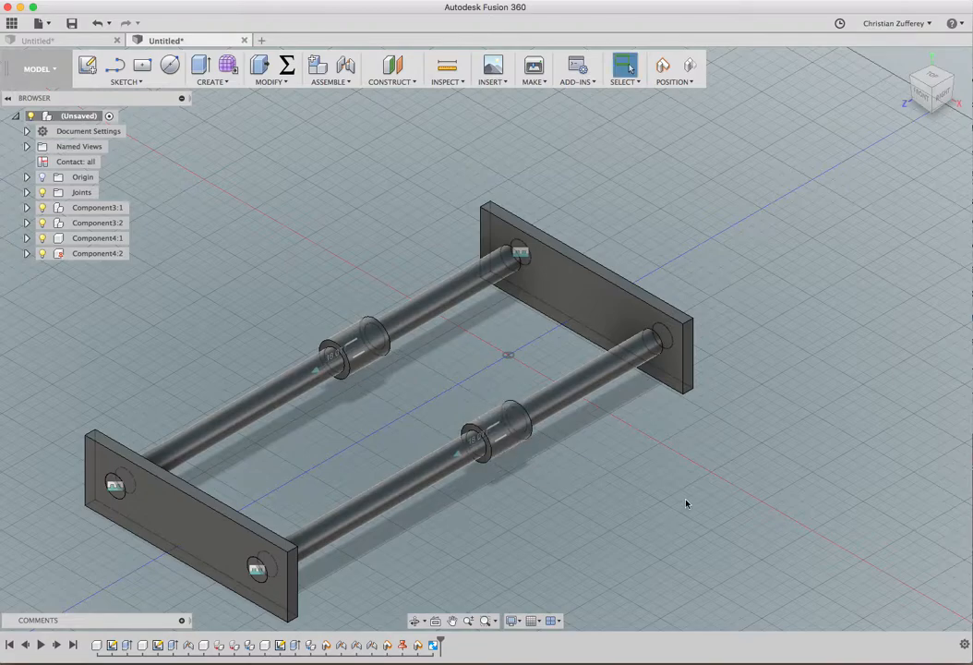